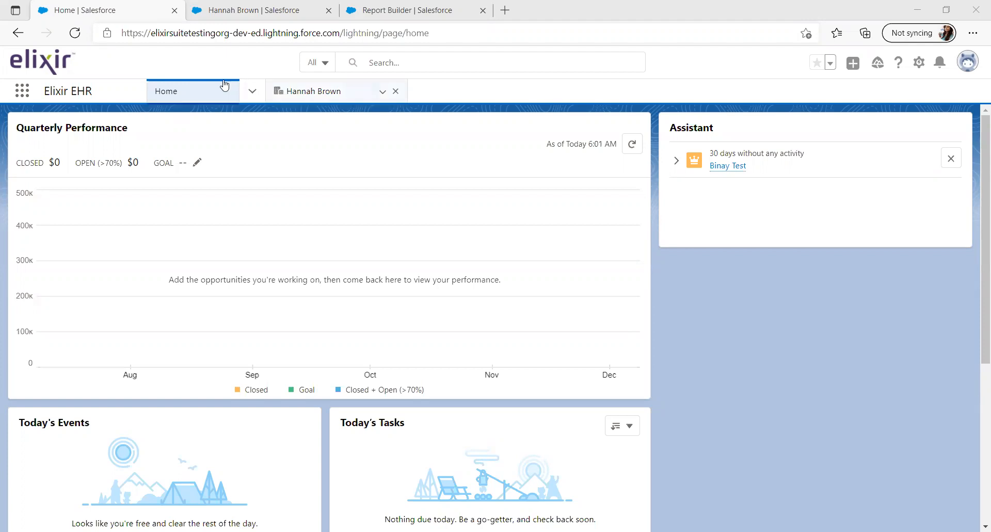
- Open the Form Configuration List View page
left_click(251, 93)
left_click_drag(259, 156, 256, 241)
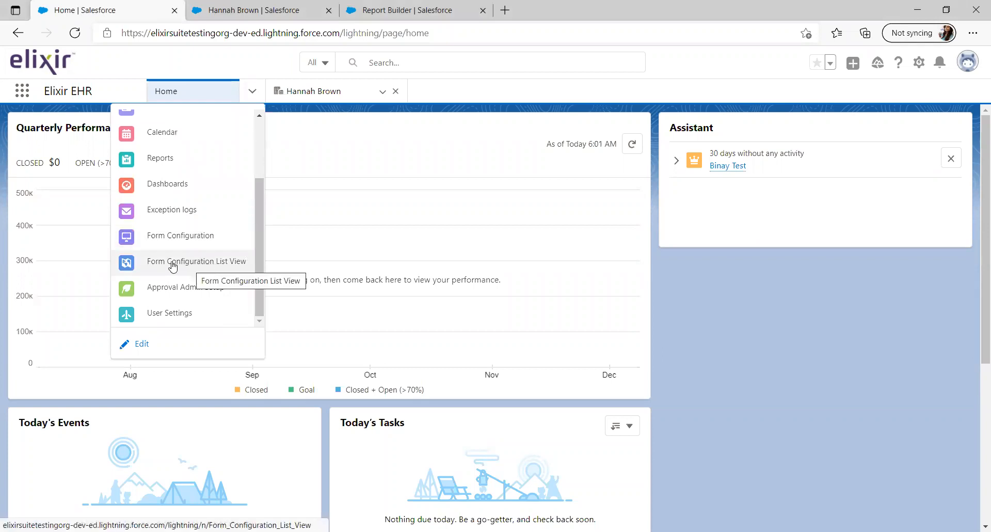
left_click(188, 267)
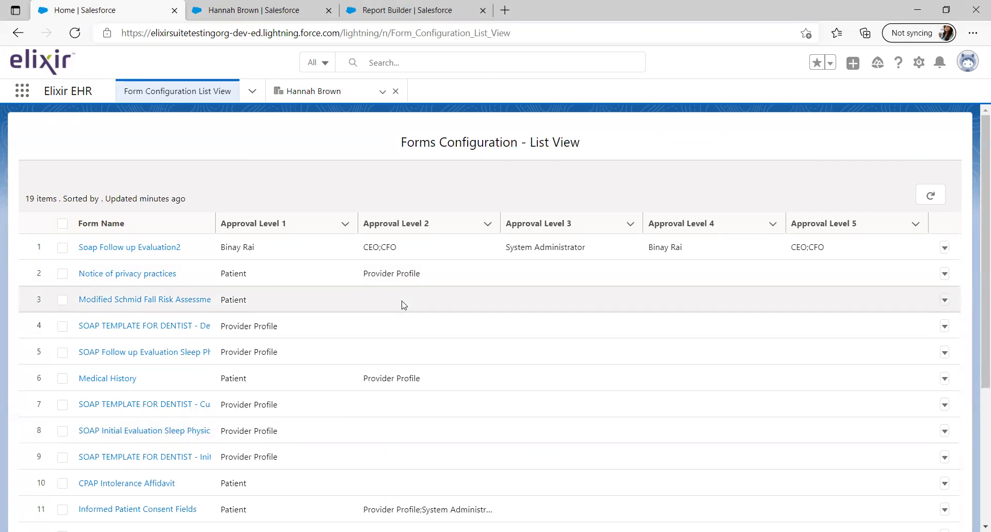
- Look through the configured forms and their approval levels, and check the row actions available for Soap Follow up Evaluation2
scroll(321, 387, "down", 4)
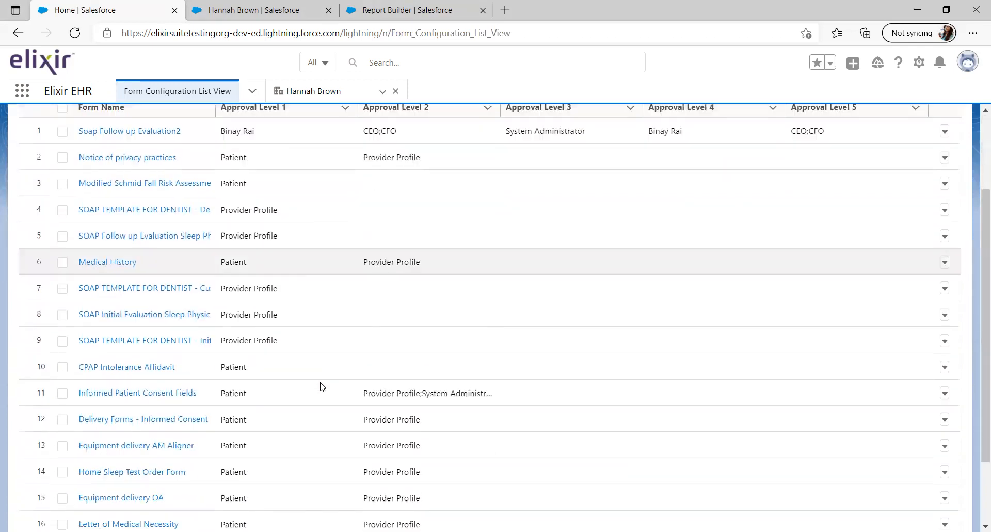
scroll(321, 386, "up", 4)
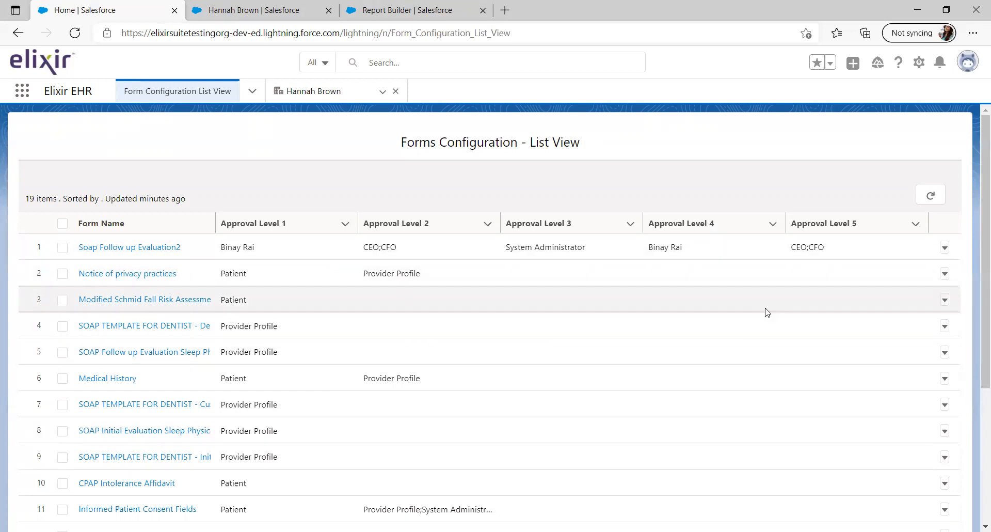
left_click(944, 248)
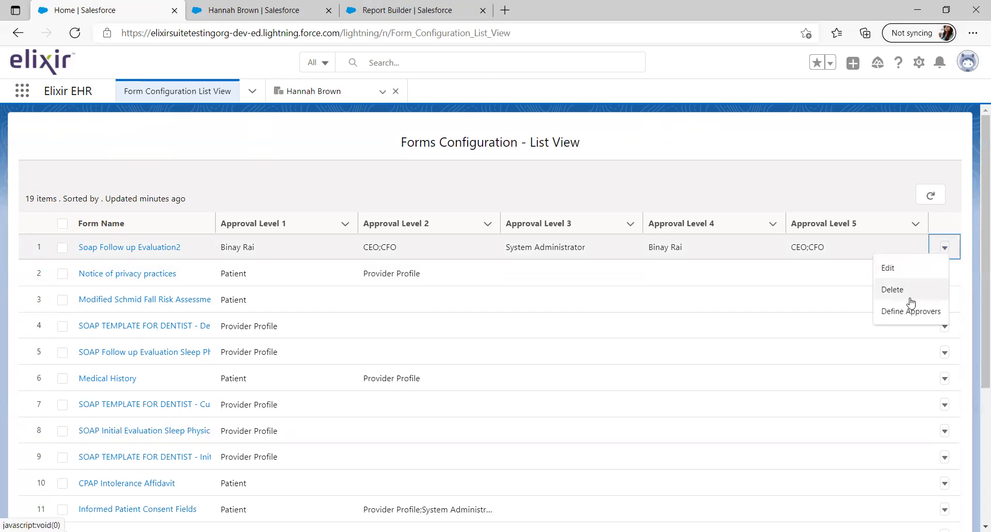
left_click(737, 156)
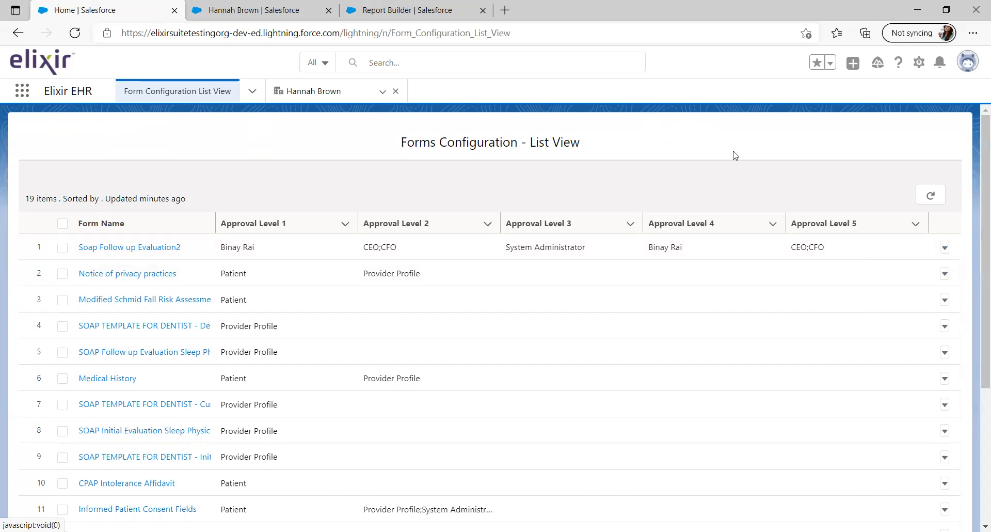
- View the Modified Schmid Fall Risk Assessment form read-only, inspect its Section 1, and close the view
left_click(144, 305)
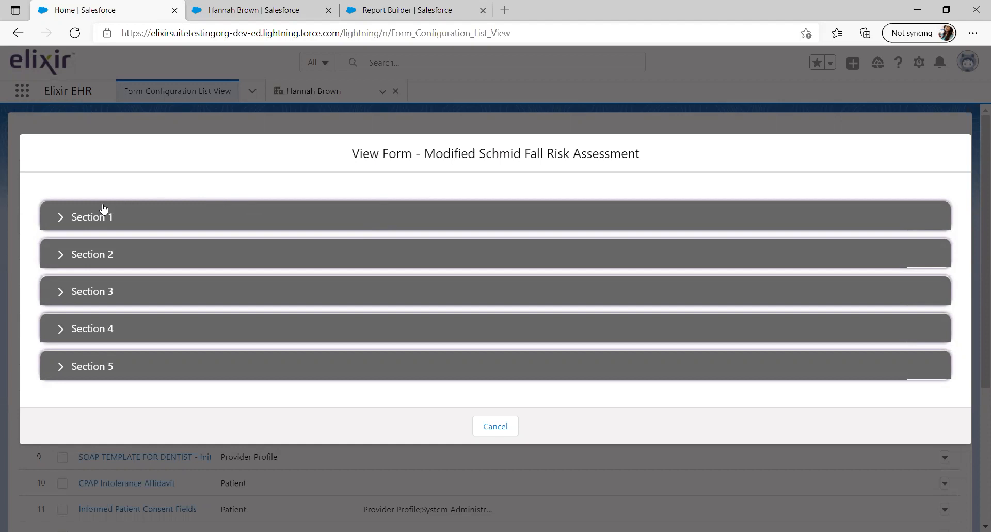
left_click(86, 218)
scroll(171, 268, "down", 3)
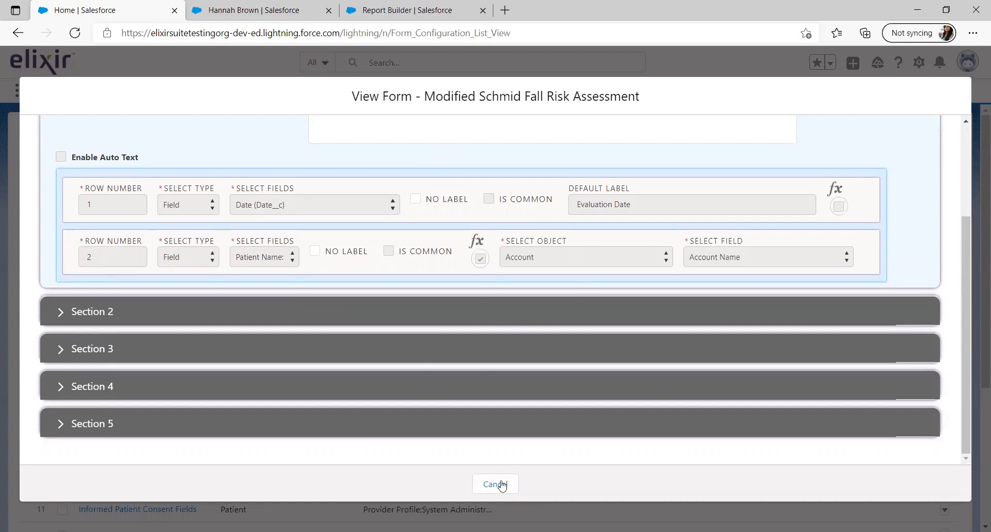
left_click(504, 484)
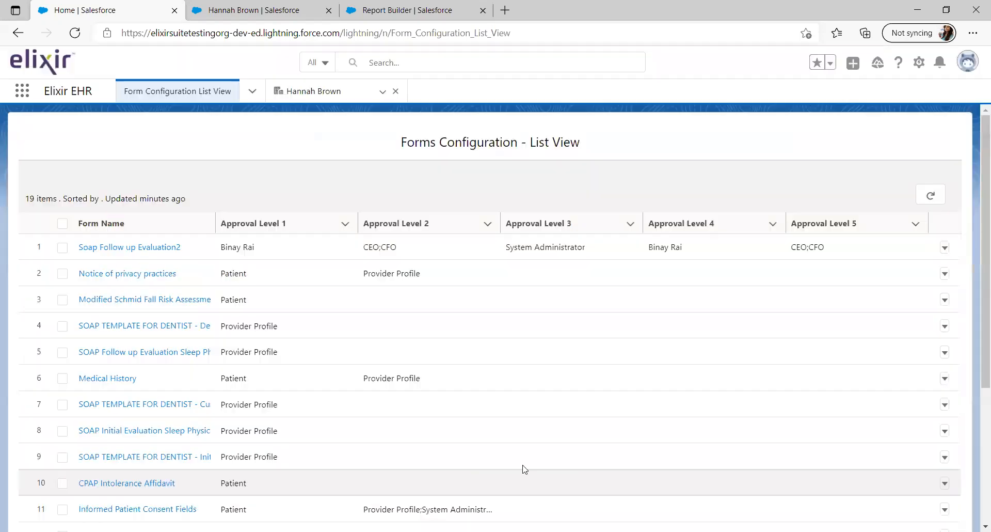
- Open the Modified Schmid Fall Risk Assessment form for editing
left_click(944, 300)
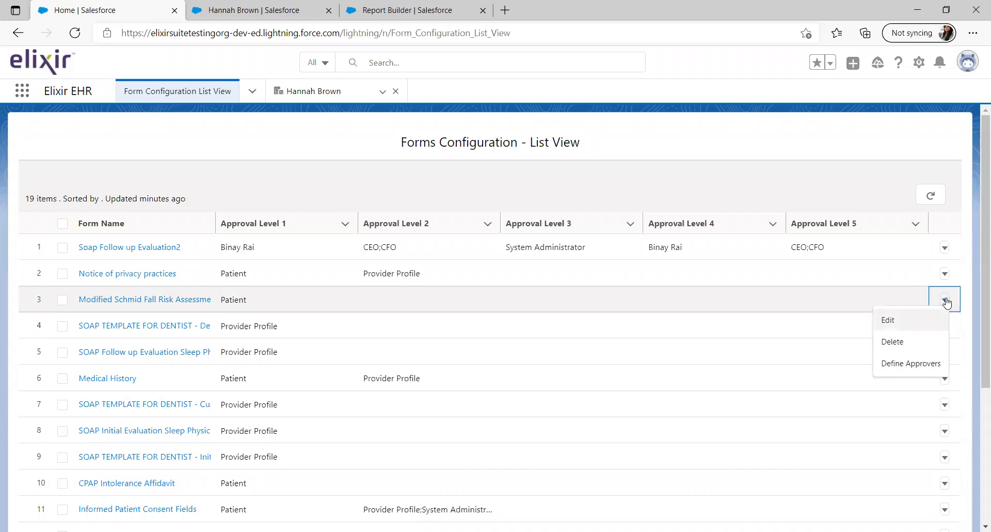
left_click(920, 324)
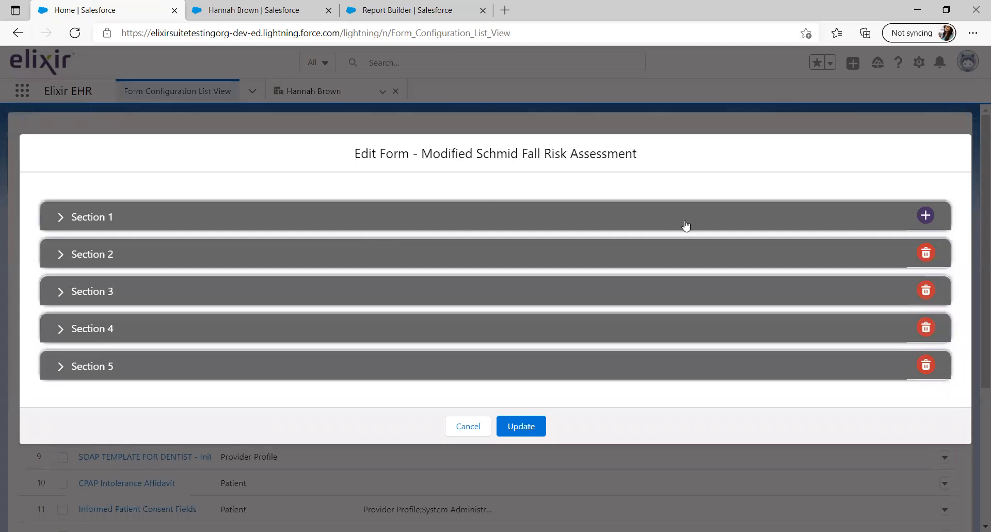
- Add a sixth section to the form and delete it again
left_click(927, 216)
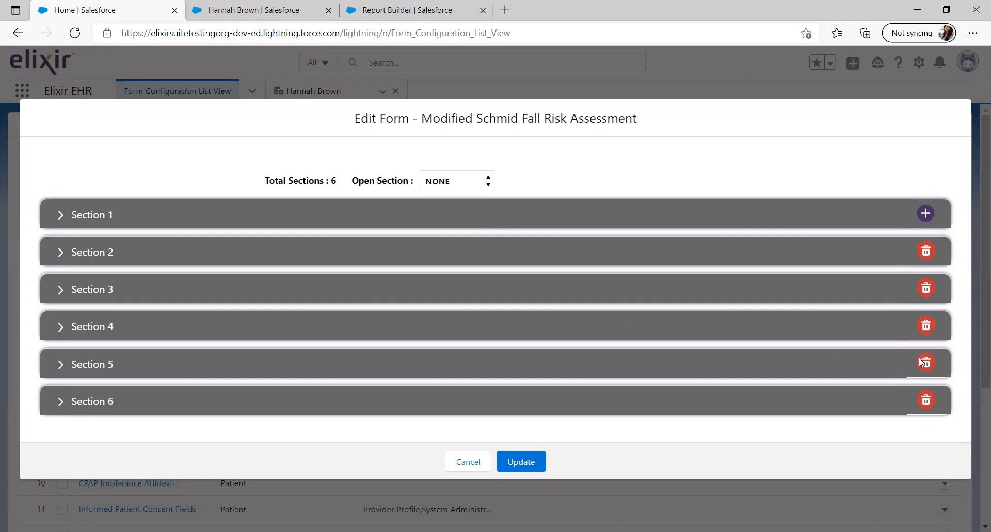
left_click(926, 401)
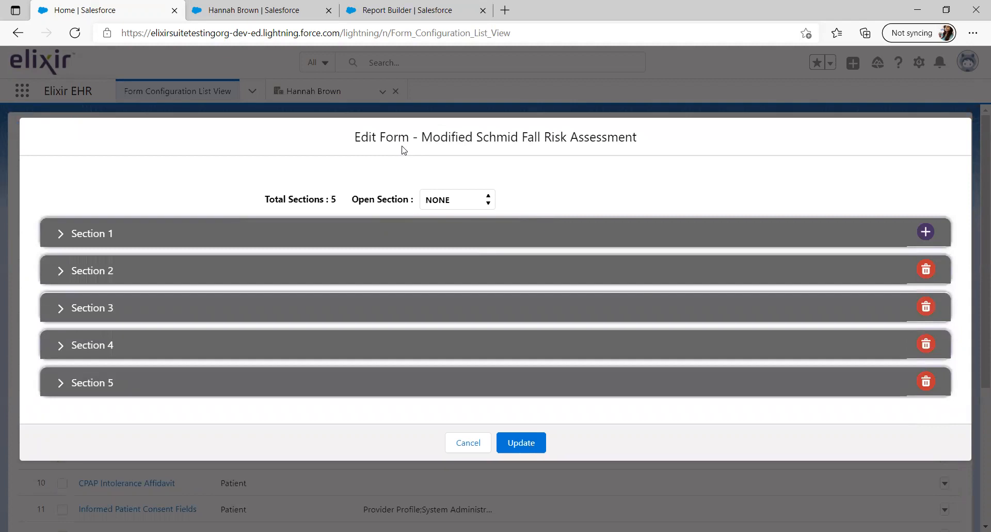
- Check the Open Section choices, then expand Section 1 and examine its column type, heading and field rows
left_click(442, 202)
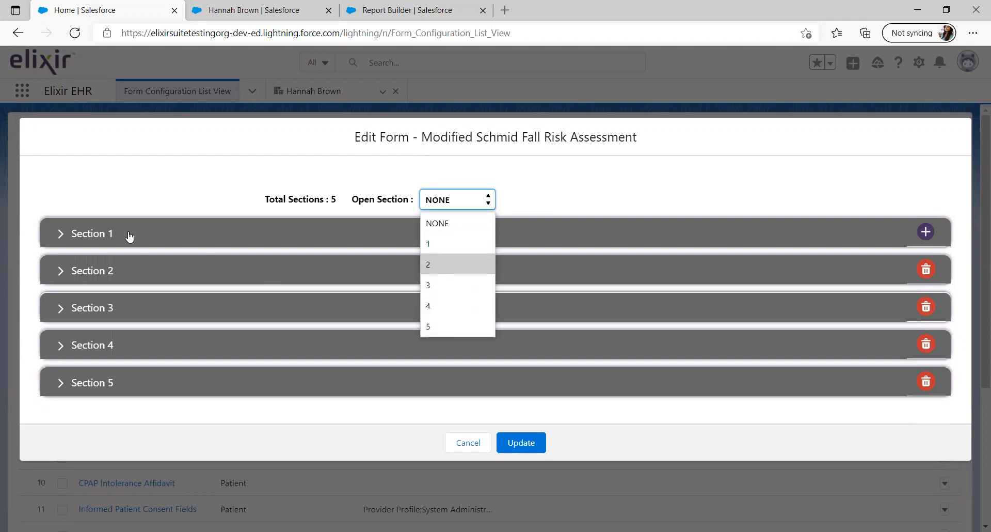
left_click(208, 198)
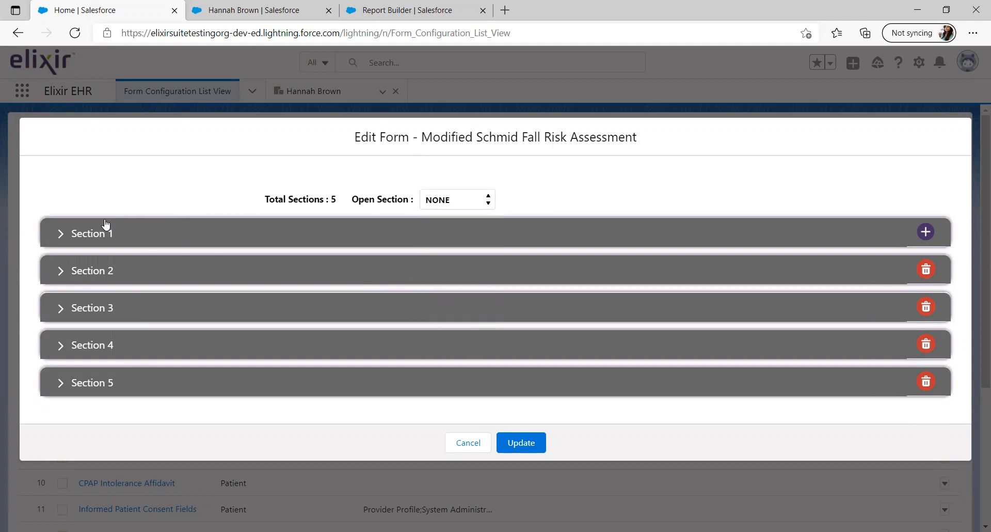
left_click(61, 235)
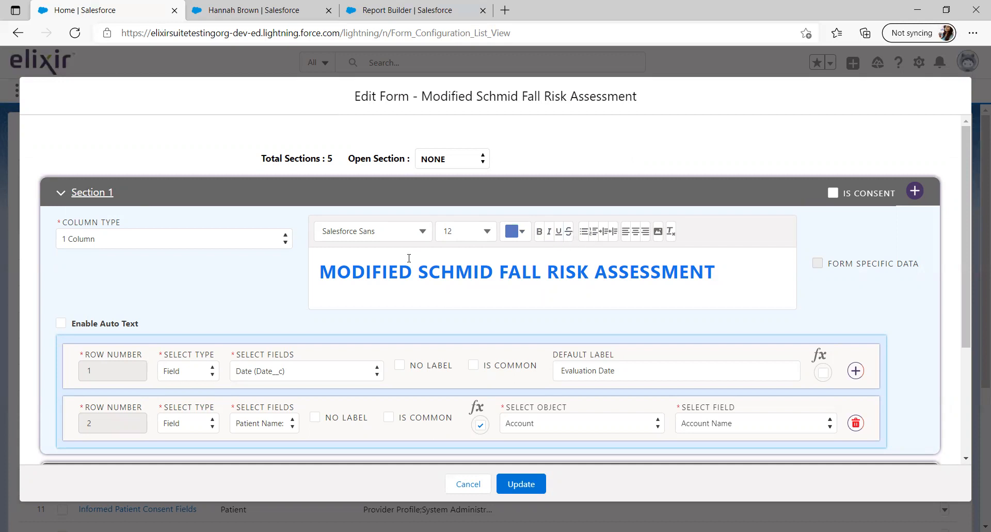
scroll(231, 285, "down", 2)
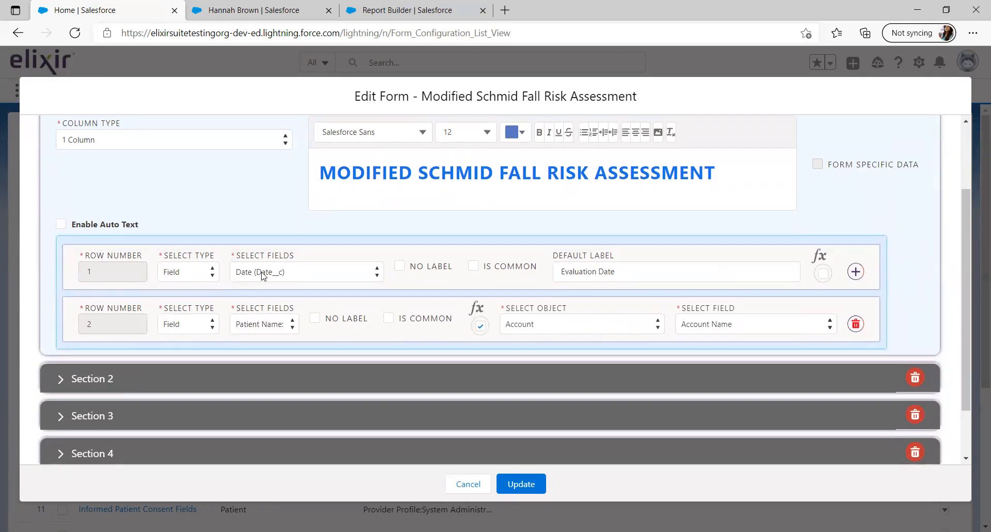
- Examine the available type and field options for row 1 of Section 1, keeping Field and Date (Date__c)
left_click(205, 278)
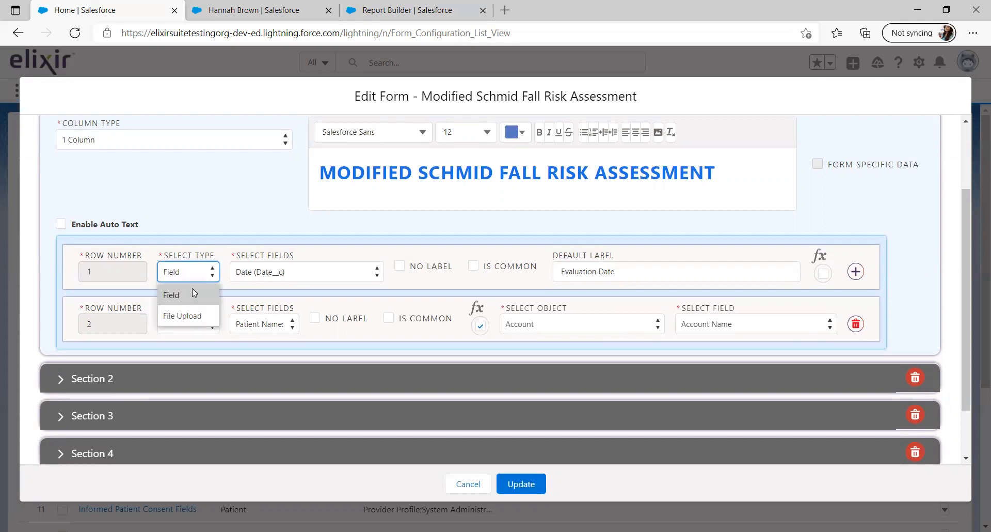
left_click(188, 302)
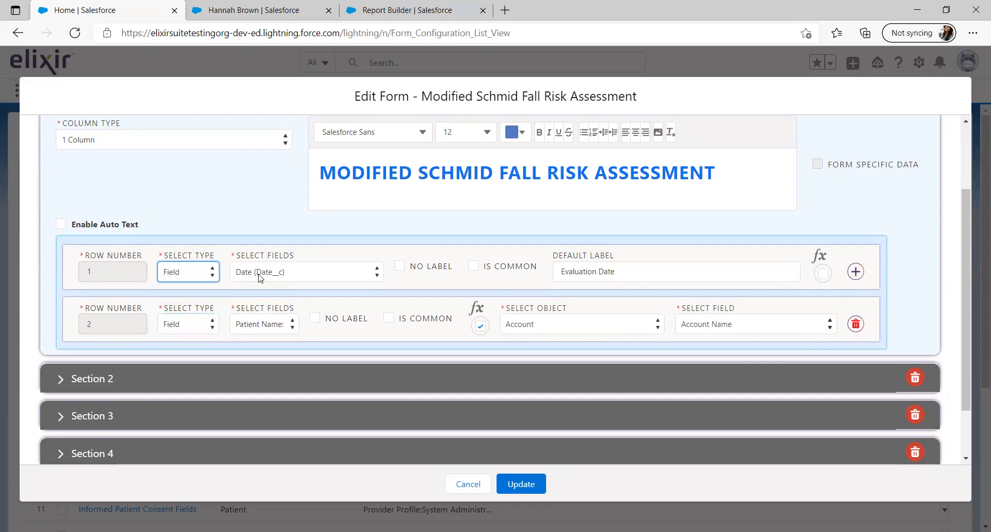
left_click(261, 279)
scroll(308, 155, "down", 2)
scroll(307, 159, "up", 2)
scroll(277, 161, "down", 1)
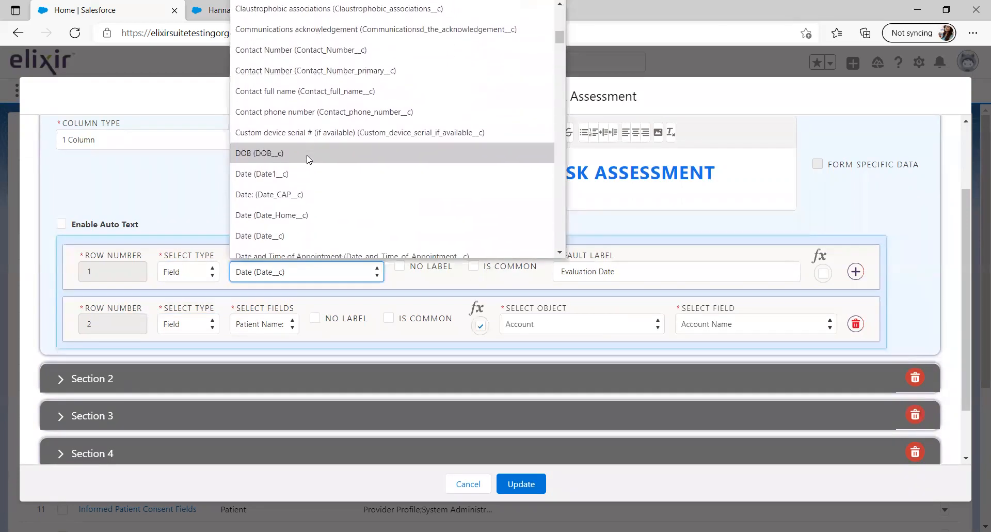
left_click(198, 165)
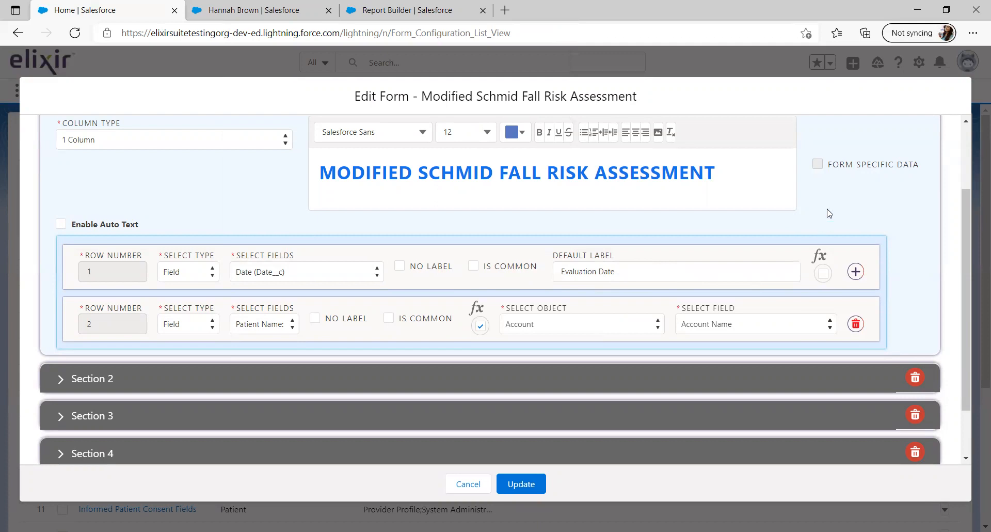
- Expand Section 2 and examine its heading, auto text score formula, Field APIs and field rows
left_click(62, 381)
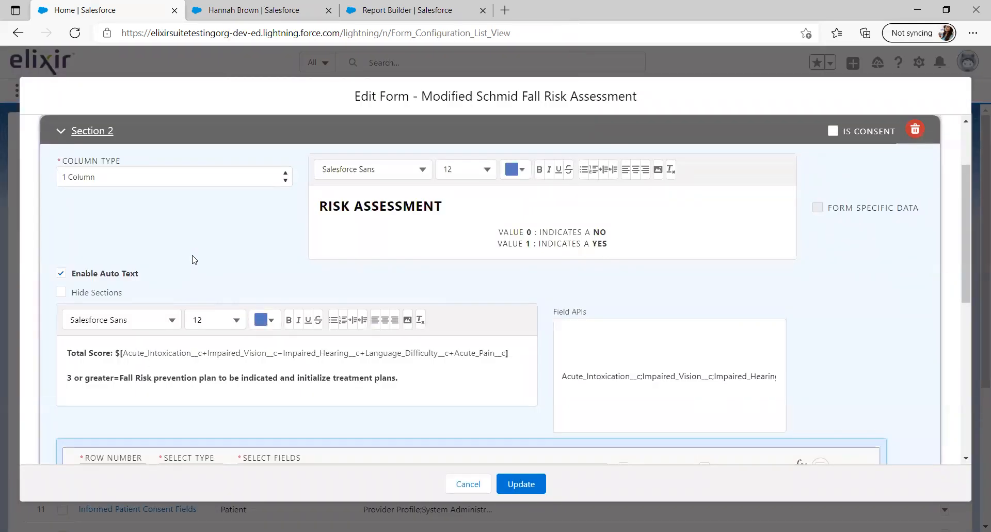
scroll(206, 231, "down", 1)
scroll(206, 232, "up", 3)
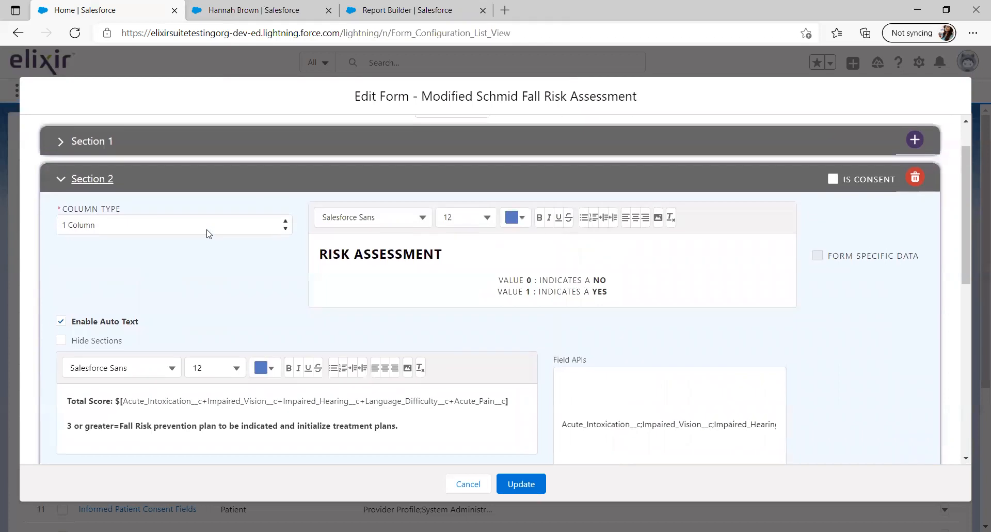
scroll(177, 278, "down", 2)
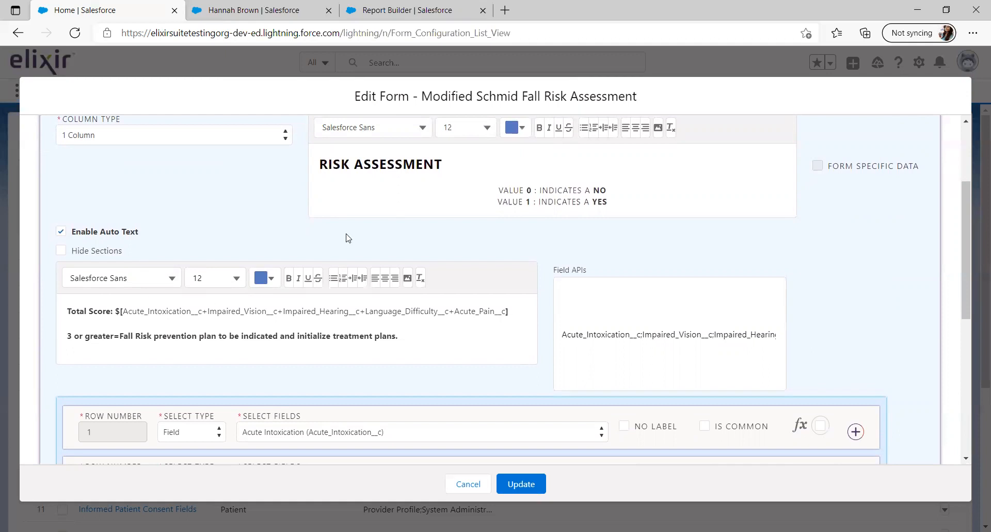
scroll(349, 237, "down", 3)
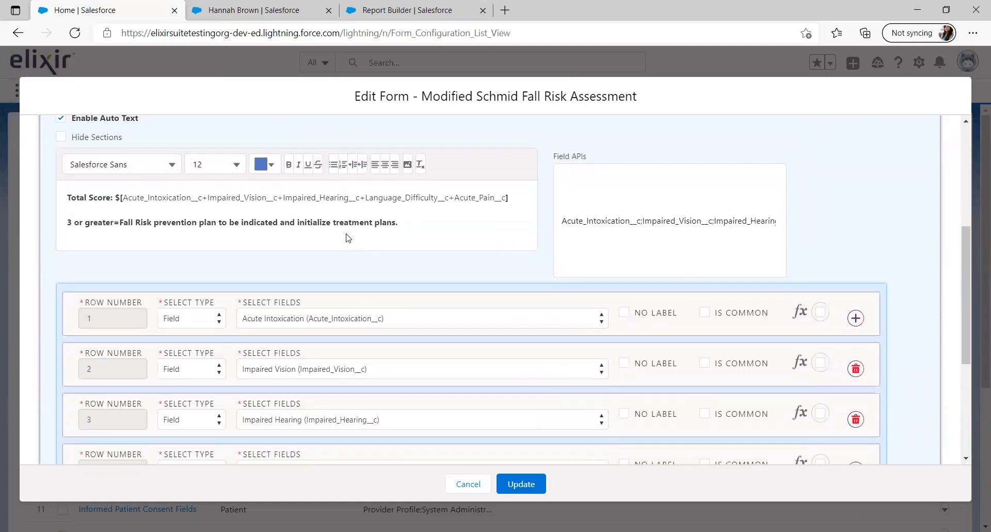
scroll(346, 236, "down", 2)
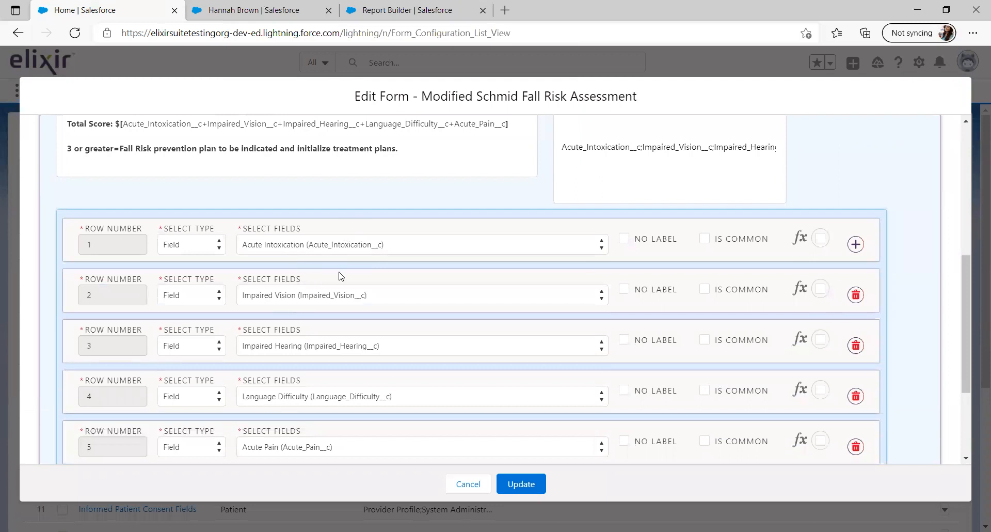
scroll(340, 277, "down", 2)
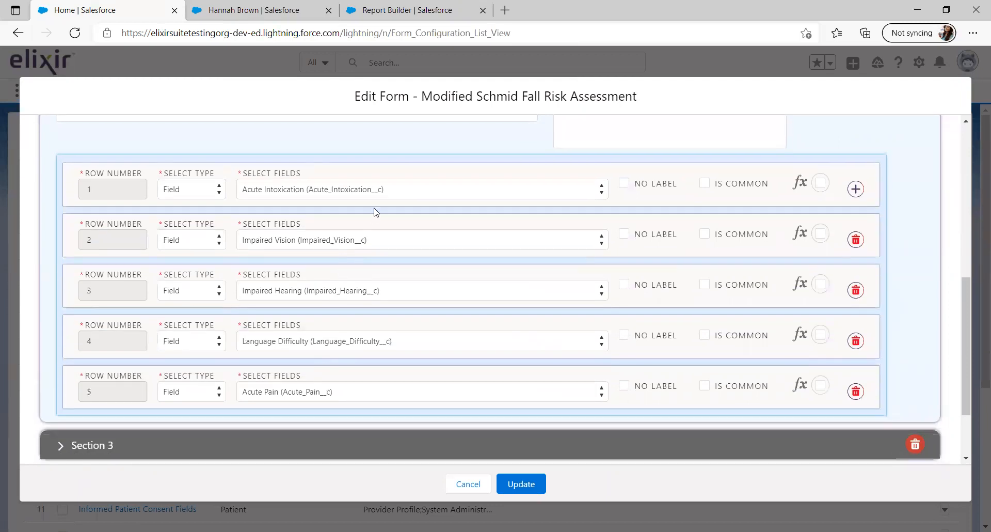
scroll(376, 212, "up", 1)
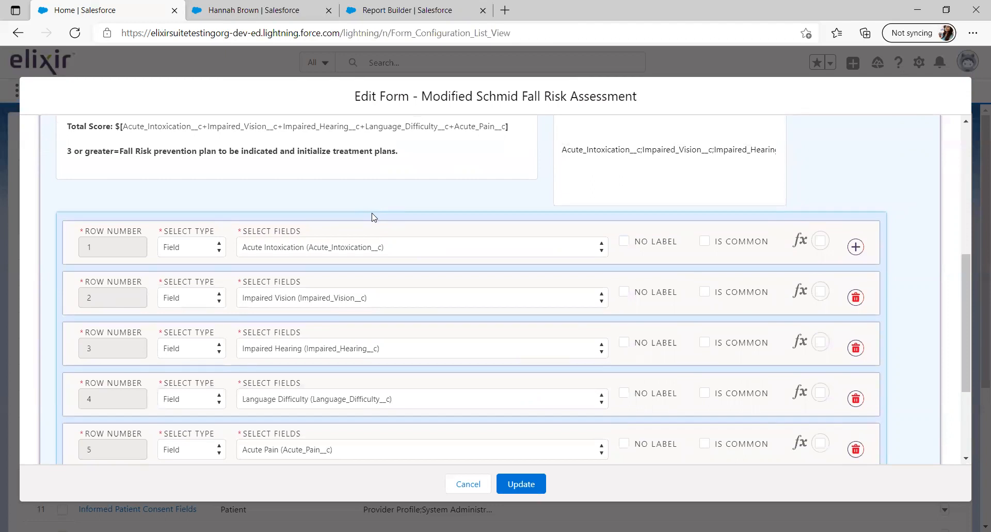
scroll(373, 217, "up", 1)
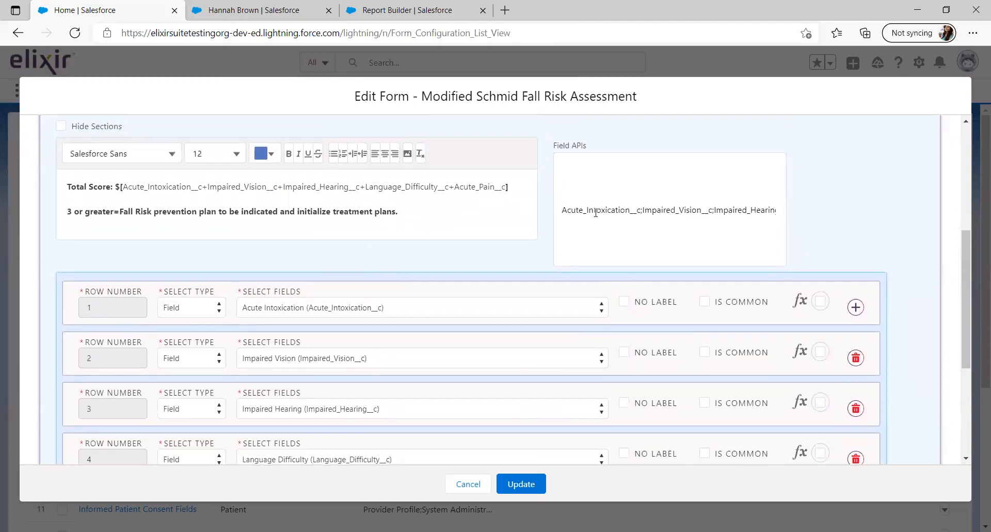
- Read through Section 2's Field APIs entry and compare its field names with the Total Score formula and field rows
left_click(594, 212)
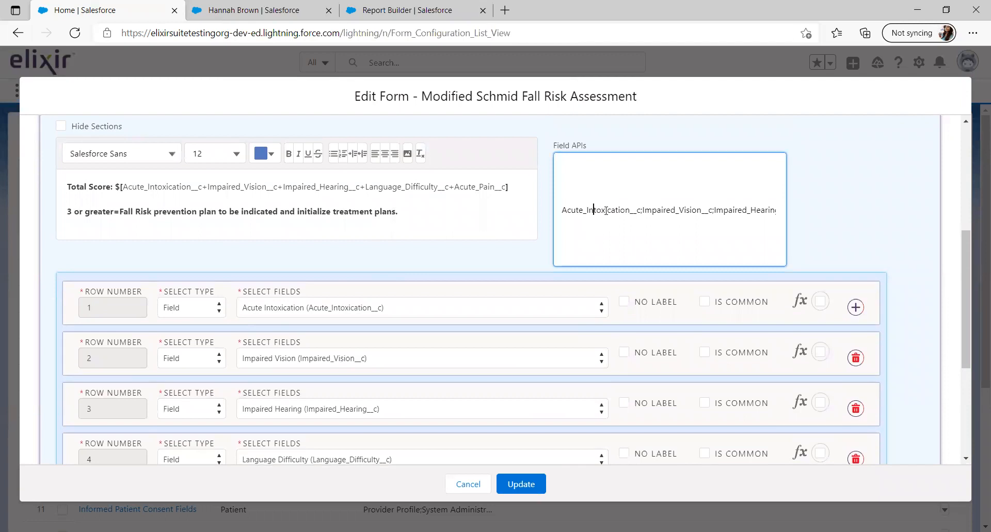
key("Right")
key("Right")
key("Right")
key("Right")
key("Right")
key("Right")
key("Right")
key("Right")
key("Right")
key("Right")
key("Right")
key("Right")
key("Right")
key("Right")
key("Right")
key("Right")
key("Right")
key("Right")
key("Right")
key("Right")
key("Left")
key("Left")
key("Left")
key("Left")
key("Left")
key("Left")
key("Left")
key("Left")
key("Left")
key("Left")
key("Left")
key("Left")
key("Left")
key("Left")
key("Left")
key("Left")
key("Left")
key("Left")
key("Left")
key("Left")
key("Left")
key("Left")
key("Left")
left_click(836, 206)
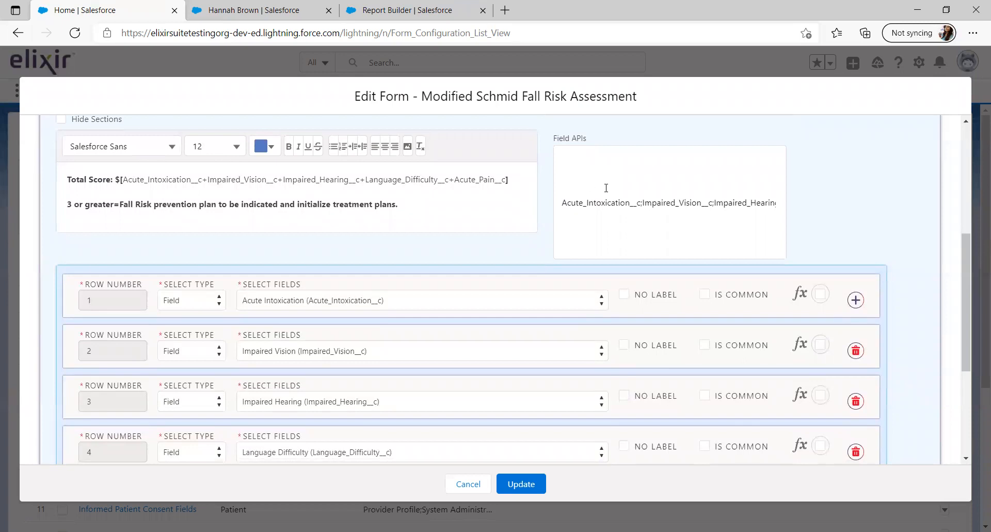
double_click(591, 203)
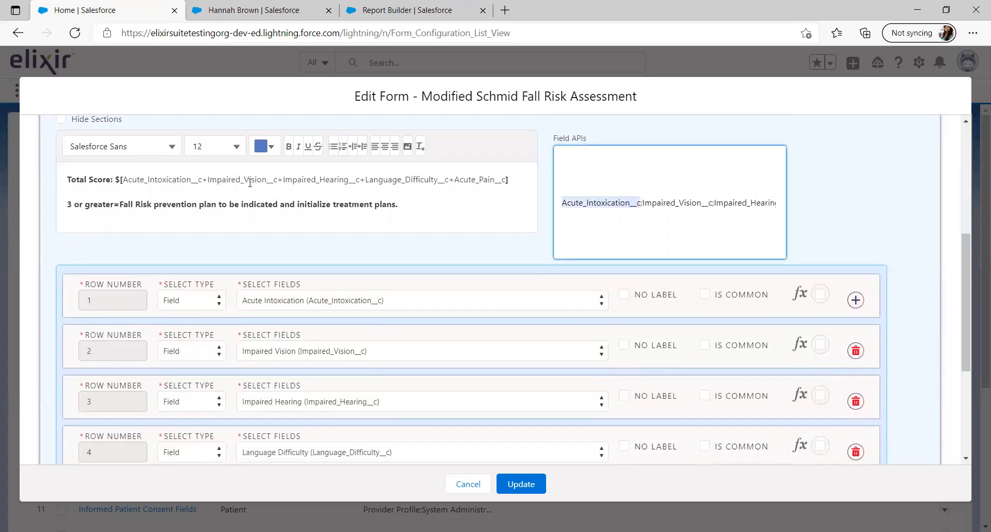
scroll(231, 182, "up", 1)
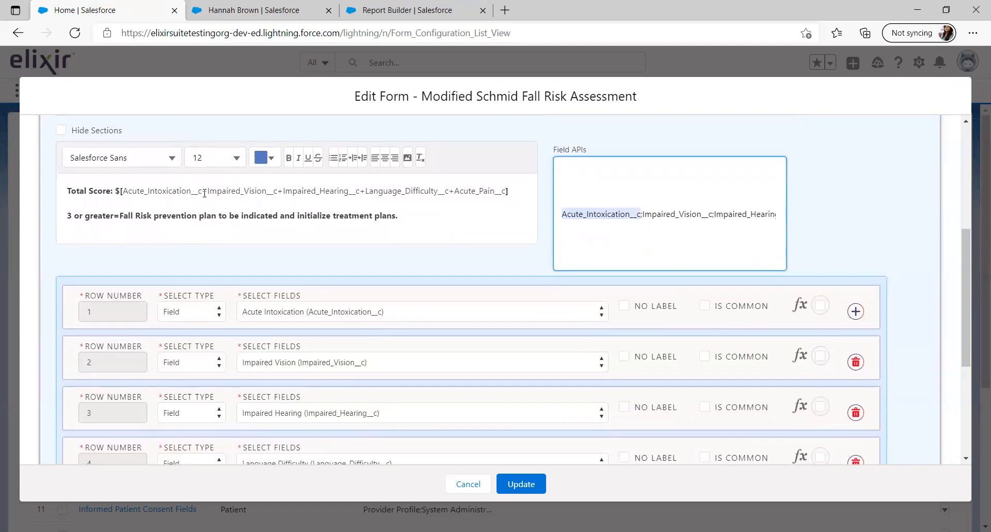
left_click(583, 135)
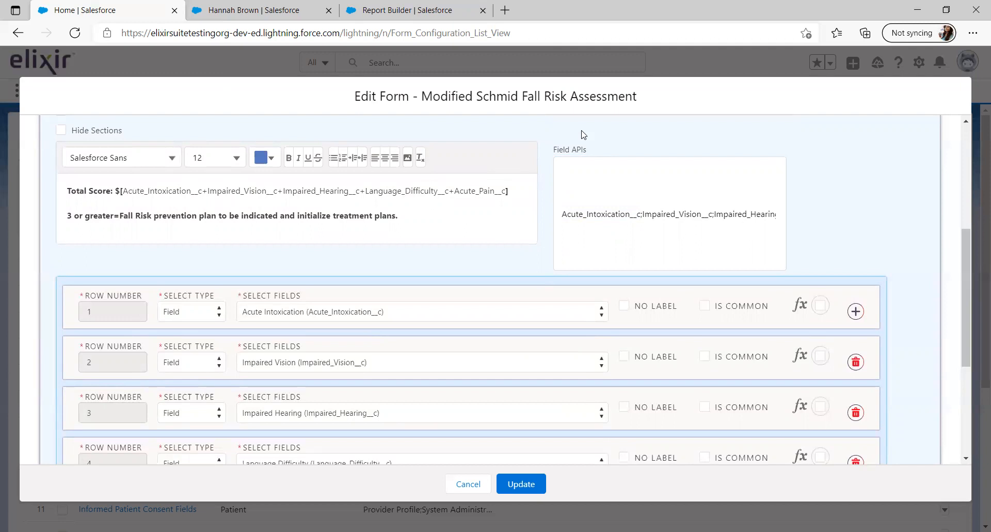
scroll(366, 336, "down", 2)
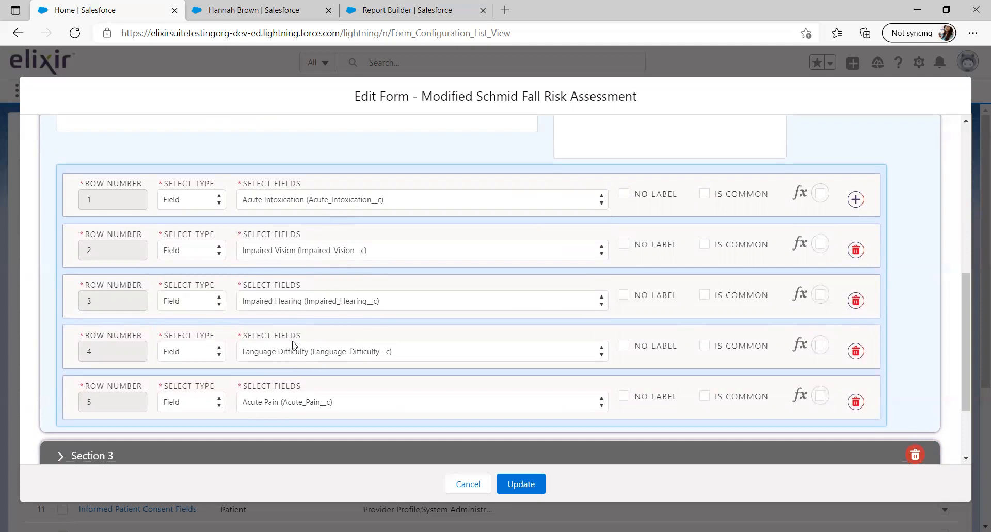
- Expand Section 3 of the form and enable Vertical Align for its Risk Score Assessments field row
scroll(405, 262, "up", 3)
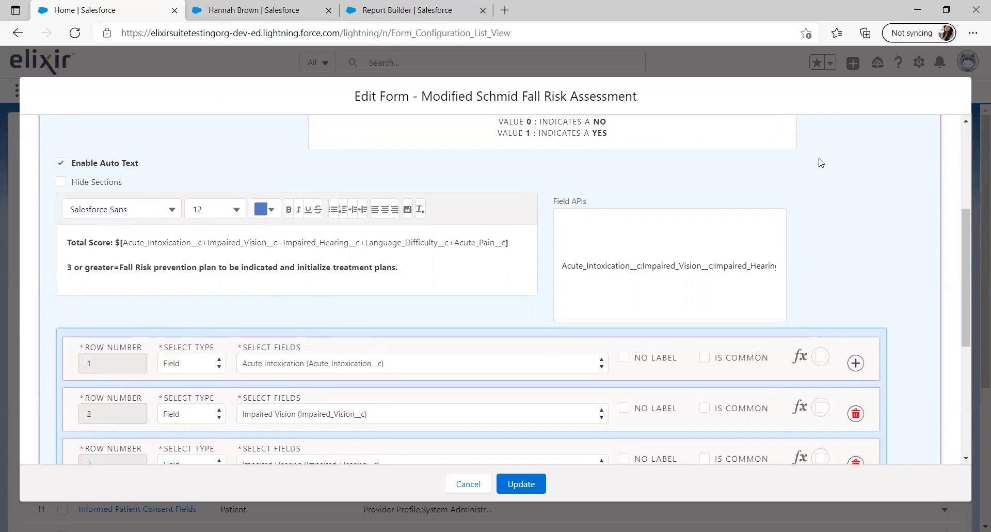
scroll(821, 163, "down", 2)
scroll(822, 162, "down", 3)
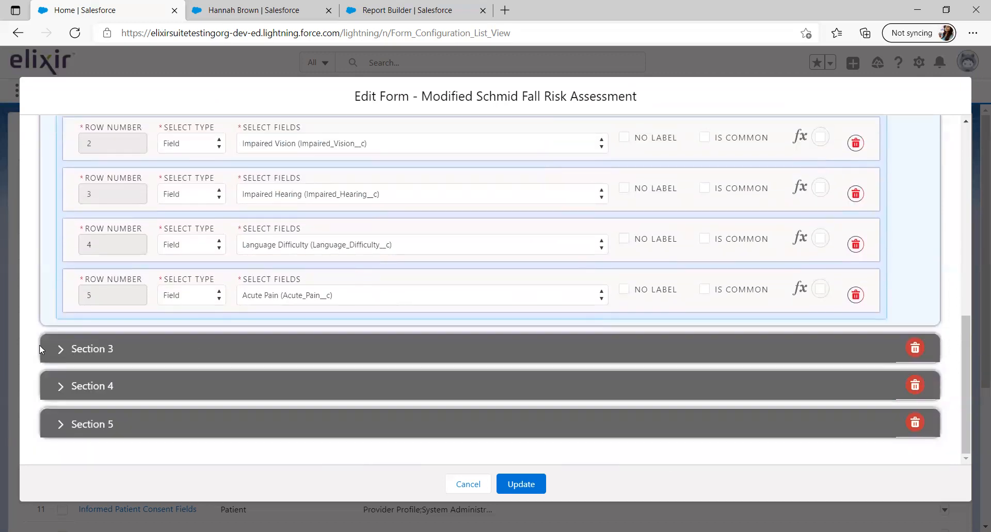
left_click(56, 350)
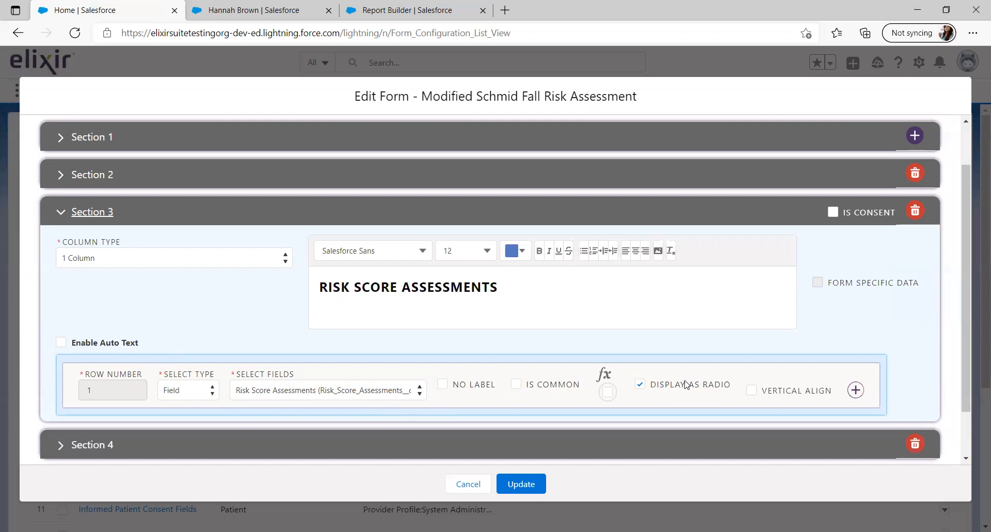
left_click(784, 394)
scroll(723, 309, "down", 1)
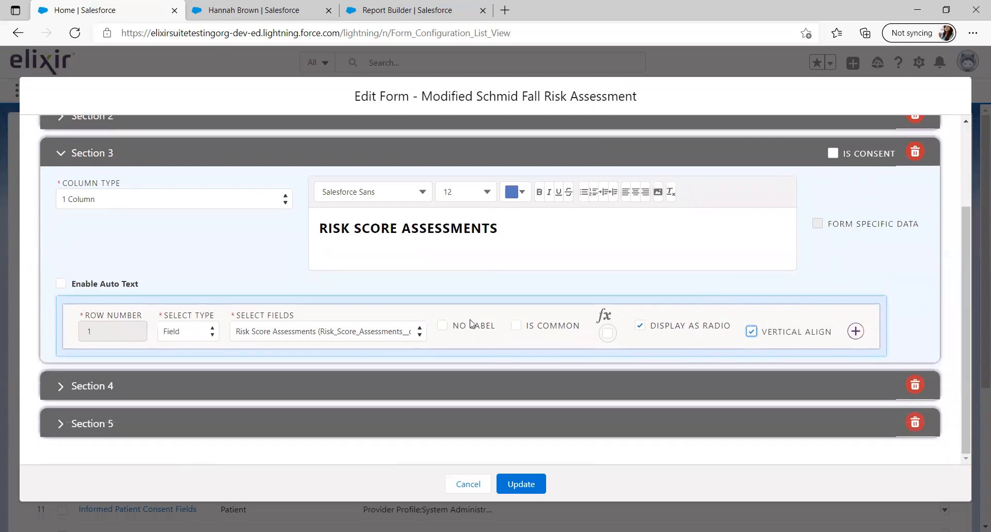
- Expand Section 4 and Section 5 in turn and examine their headings, rows and display options
left_click(58, 386)
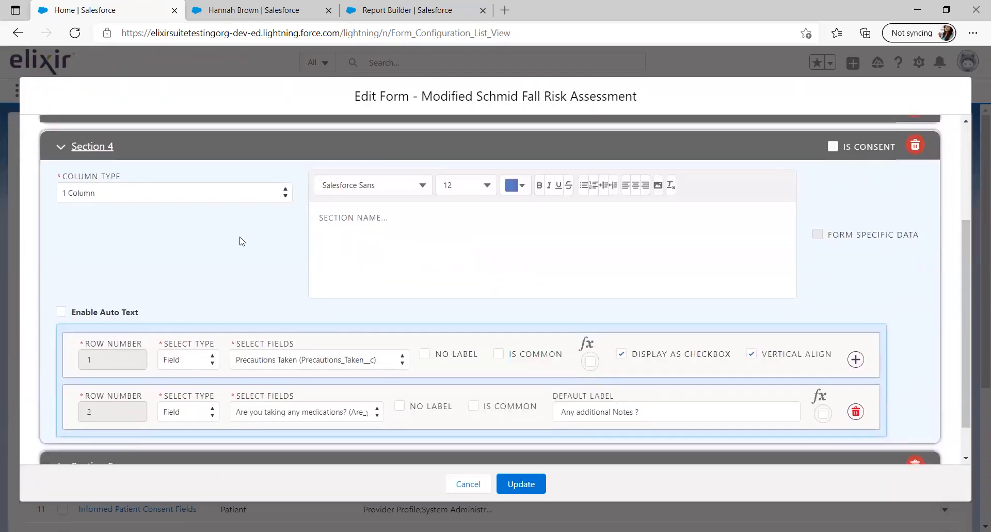
scroll(241, 241, "down", 1)
left_click(67, 422)
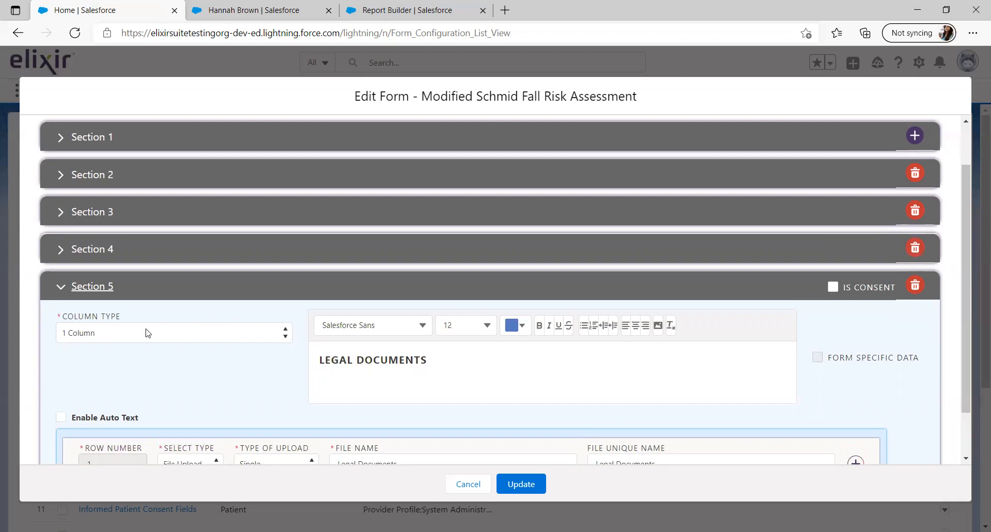
scroll(173, 375, "down", 1)
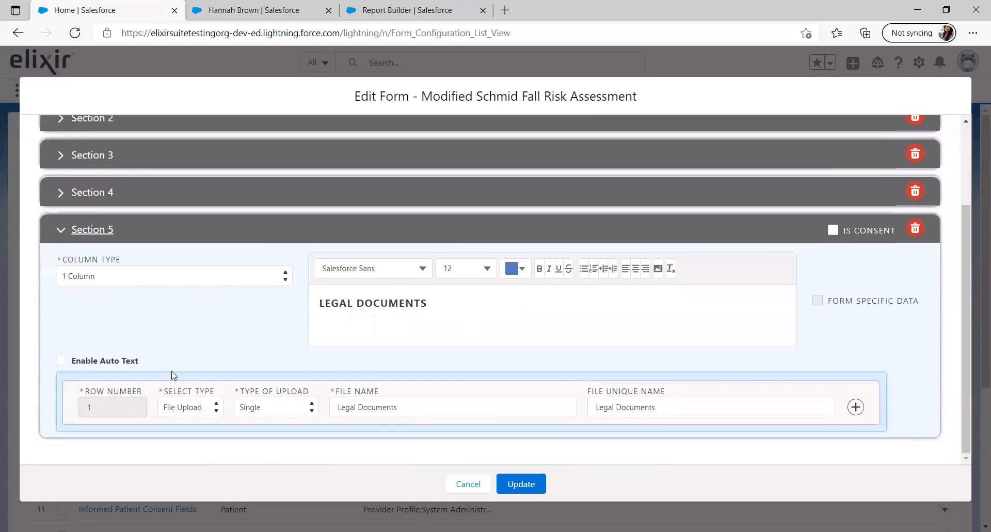
- Examine the available row types and upload types for Section 5's Legal Documents row, keeping File Upload and Single
left_click(180, 412)
left_click(179, 452)
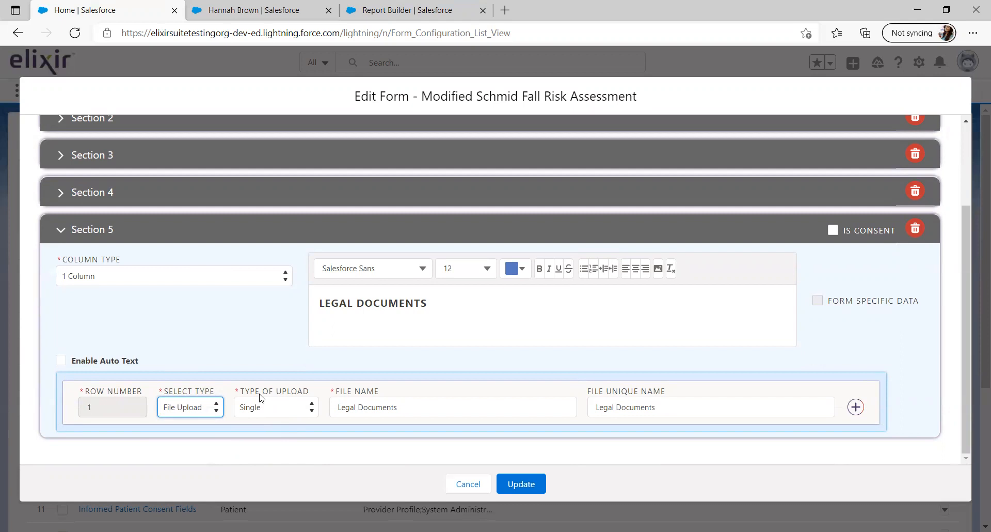
left_click(288, 411)
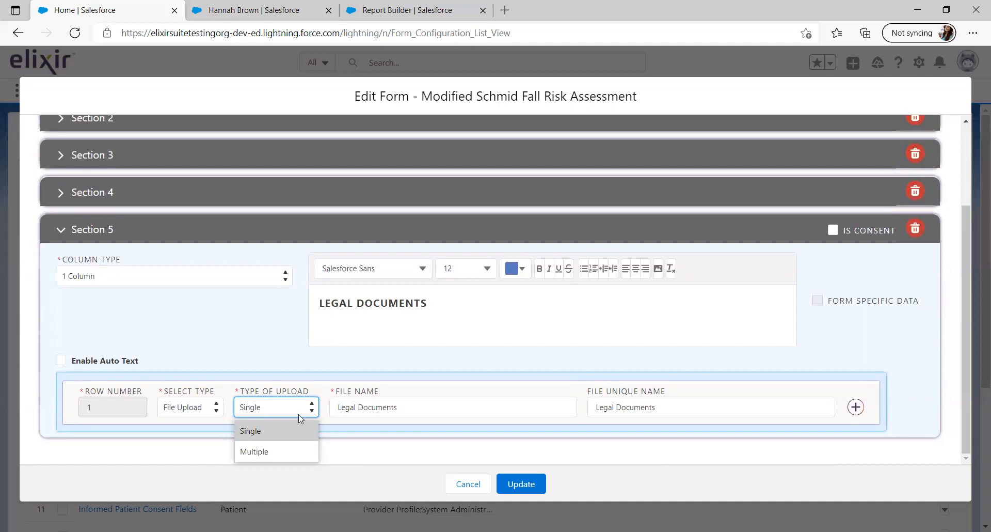
left_click(263, 369)
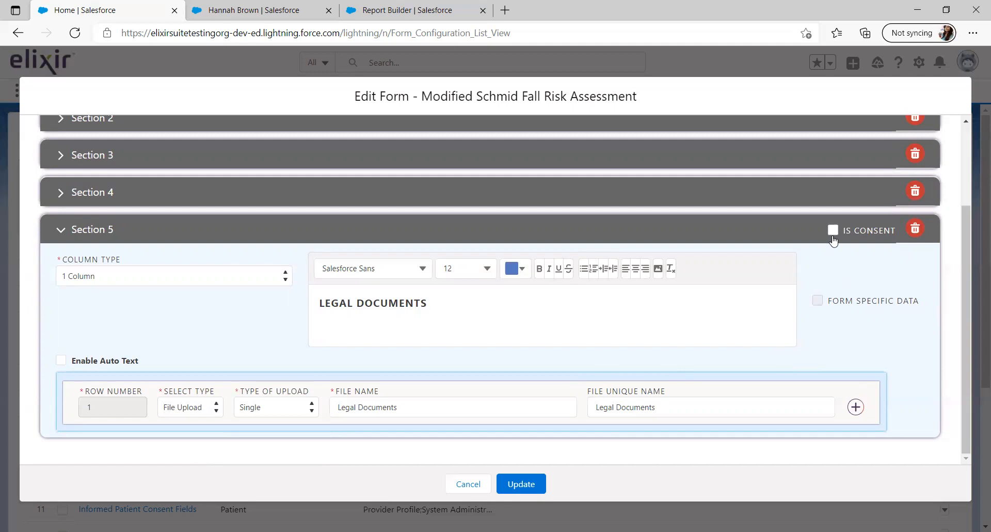
- Add a new section to the form and expand it below Section 5
scroll(785, 343, "up", 2)
scroll(784, 346, "up", 1)
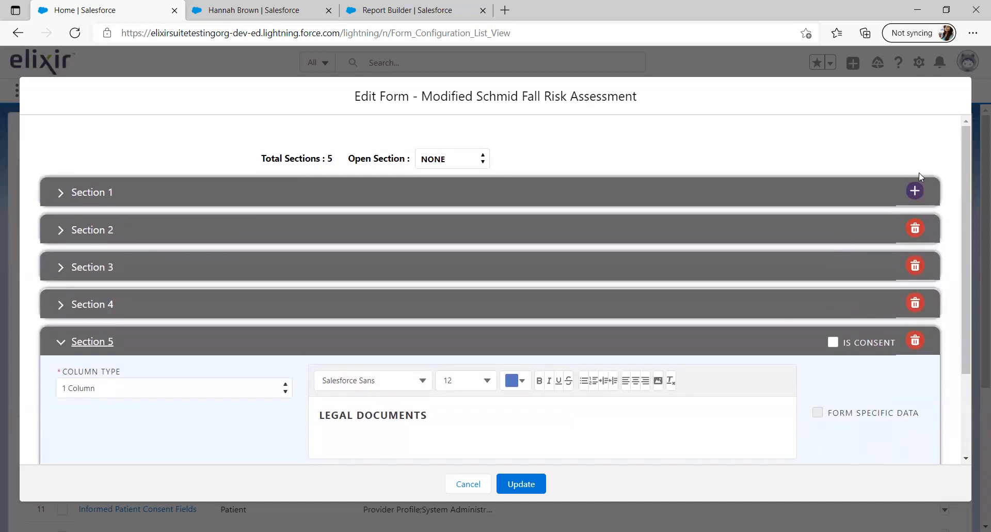
left_click(915, 191)
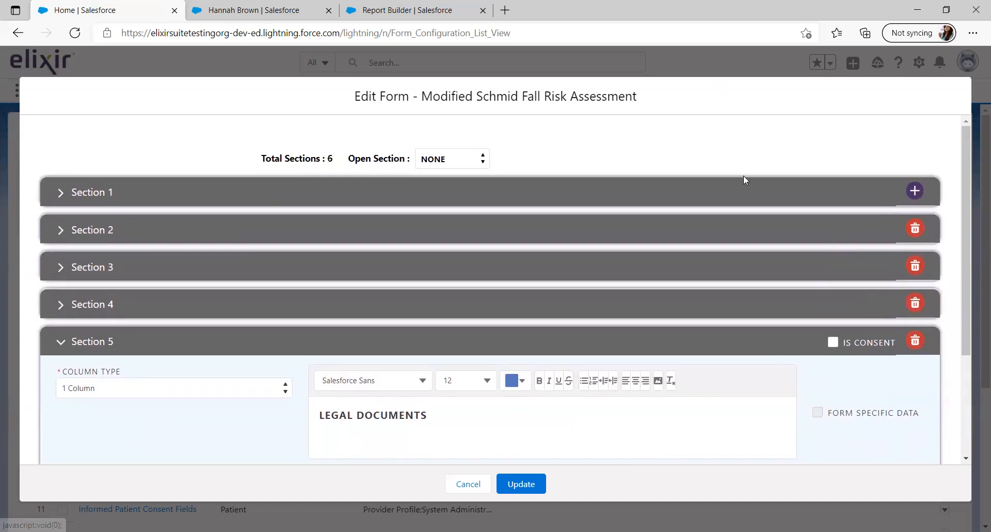
scroll(743, 175, "down", 3)
scroll(744, 175, "down", 1)
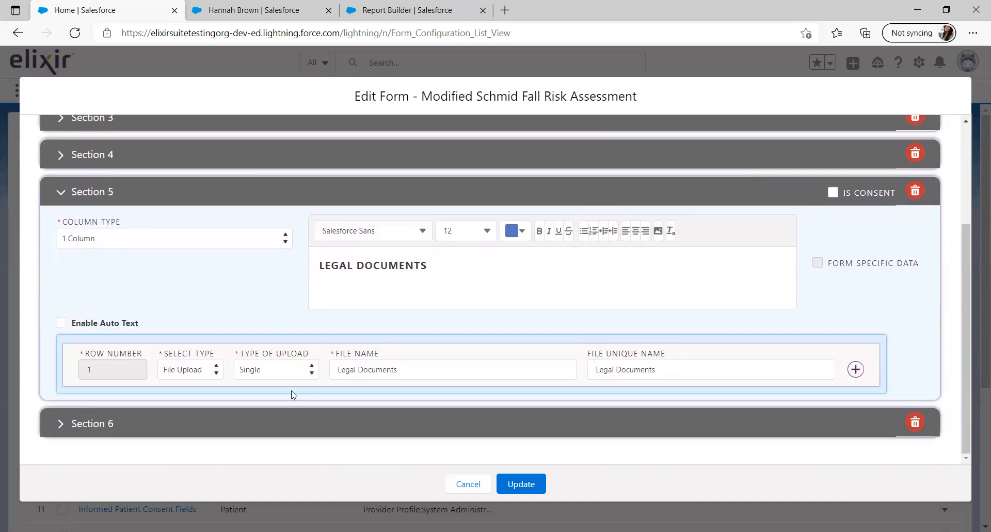
left_click(60, 428)
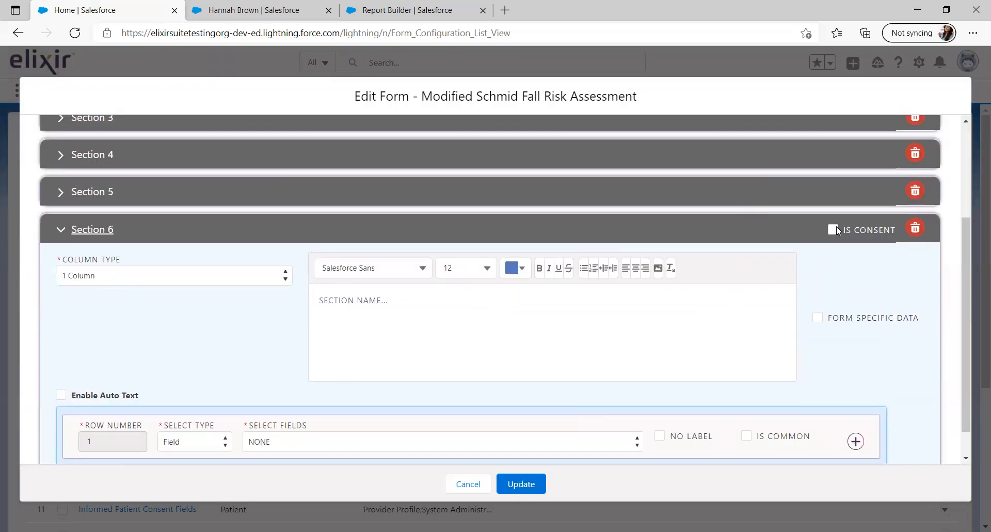
- Mark the new section as a consent section, examine its text editors, and cancel the form edits
left_click(834, 229)
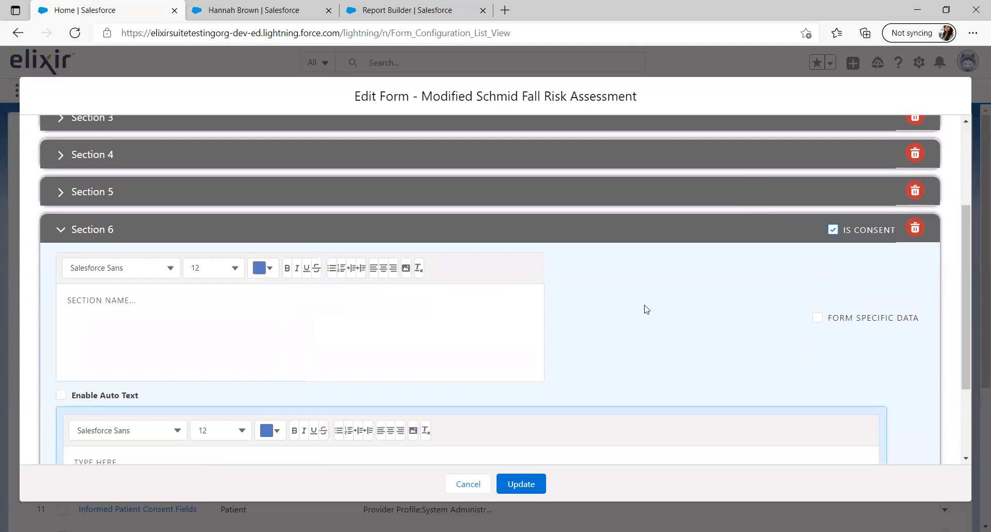
scroll(644, 308, "down", 3)
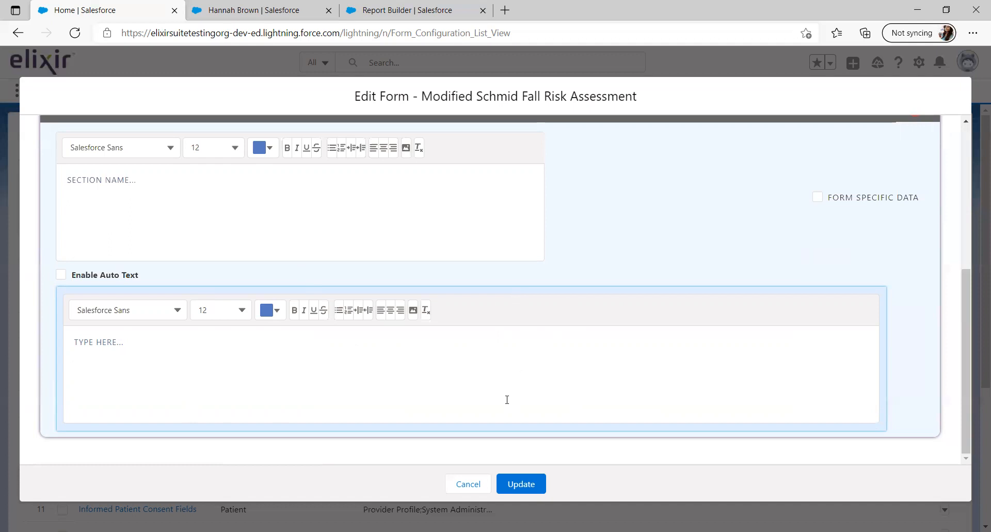
left_click(469, 485)
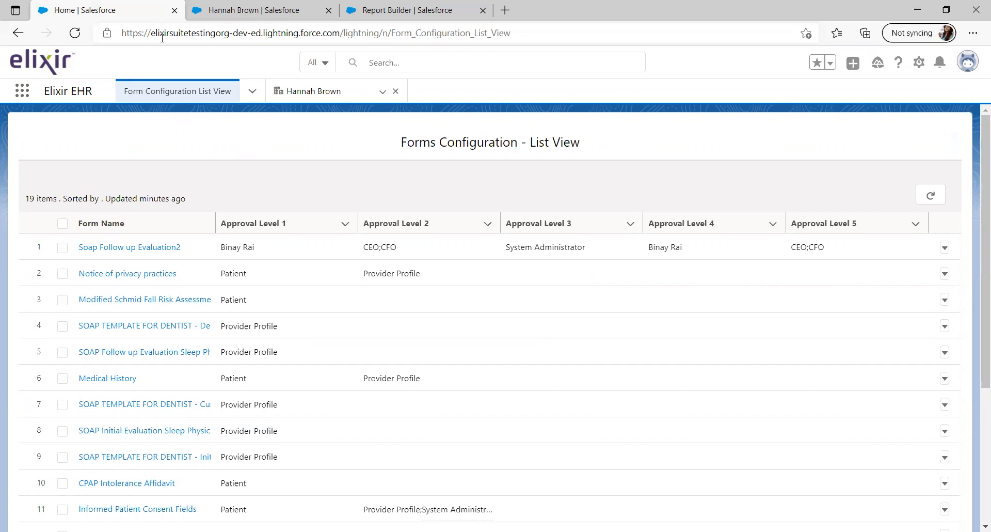
- Switch to the patient's account record and start a new Modified Schmid Fall Risk Assessment form under Forms & Notes
left_click(226, 11)
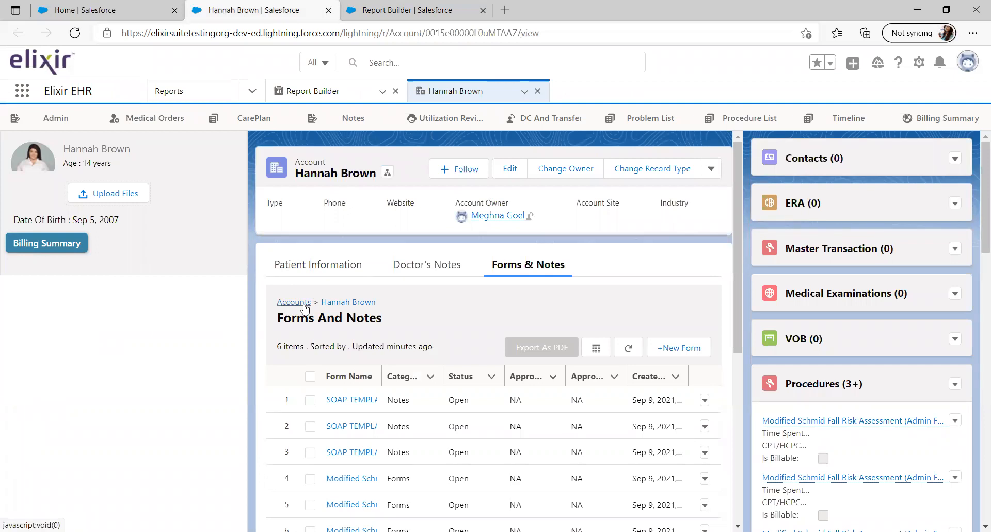
left_click(680, 353)
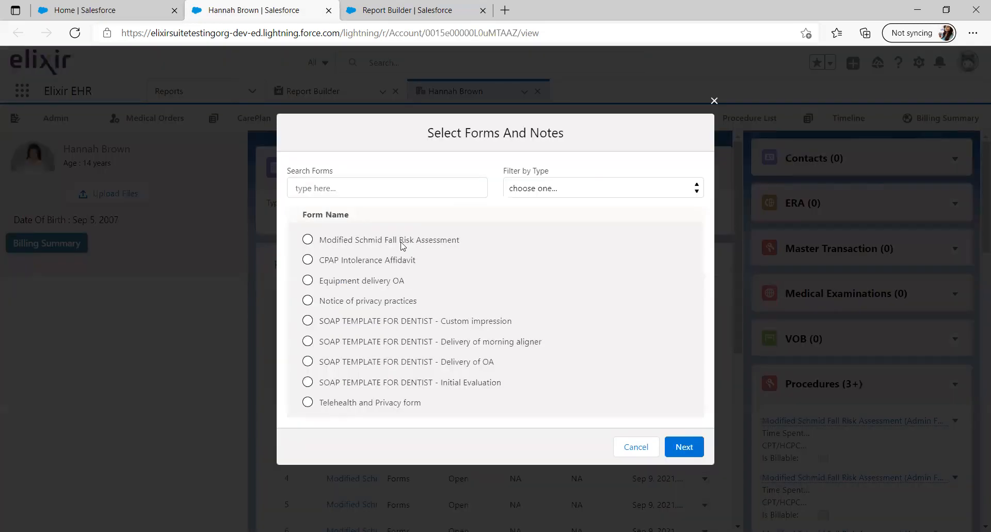
left_click(403, 245)
left_click(685, 448)
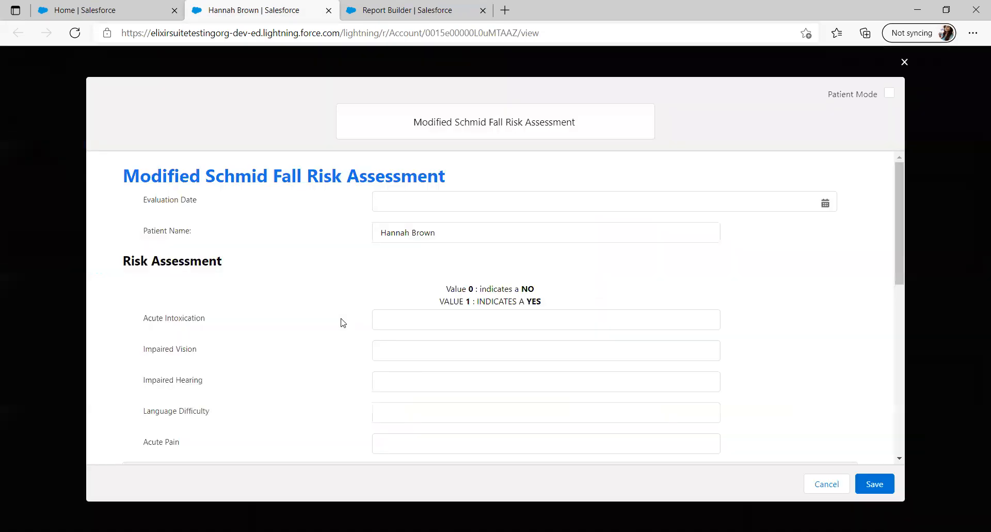
- Look through the patient's form, from the evaluation fields and total score text to the risk score, precautions and legal documents sections
scroll(561, 334, "down", 2)
scroll(563, 334, "down", 4)
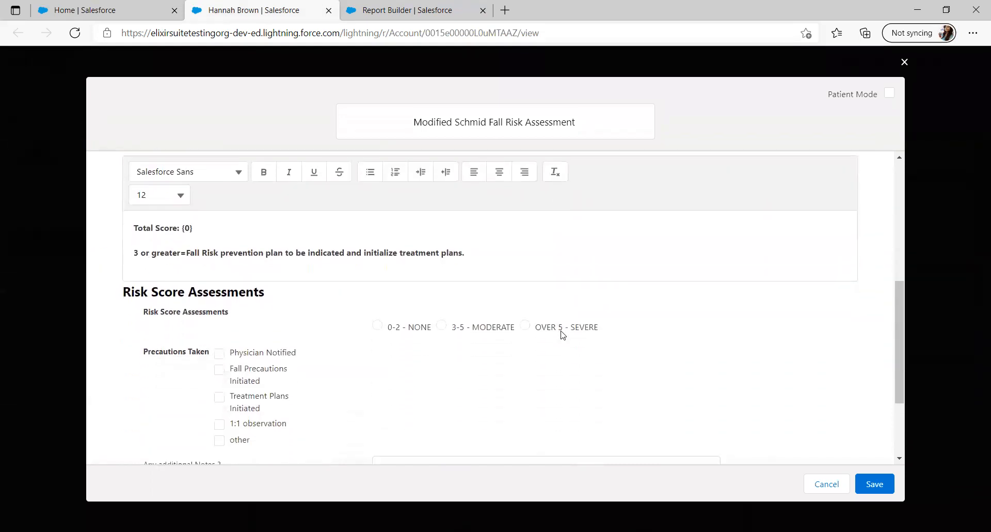
scroll(424, 274, "up", 2)
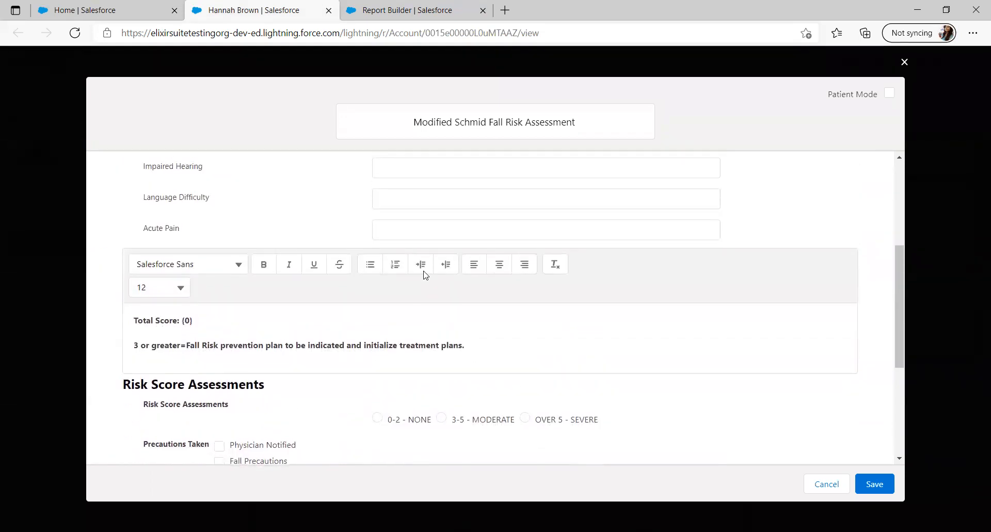
scroll(424, 275, "down", 4)
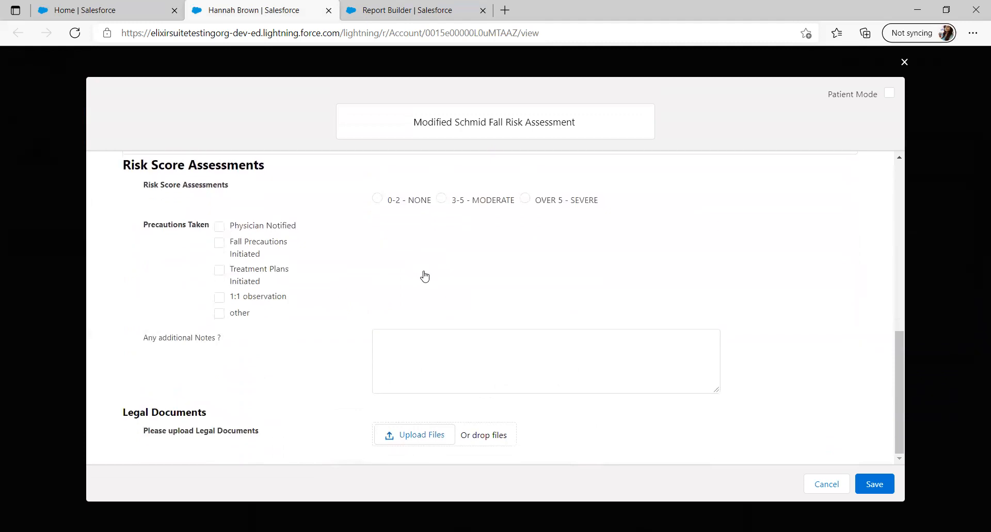
scroll(416, 324, "up", 4)
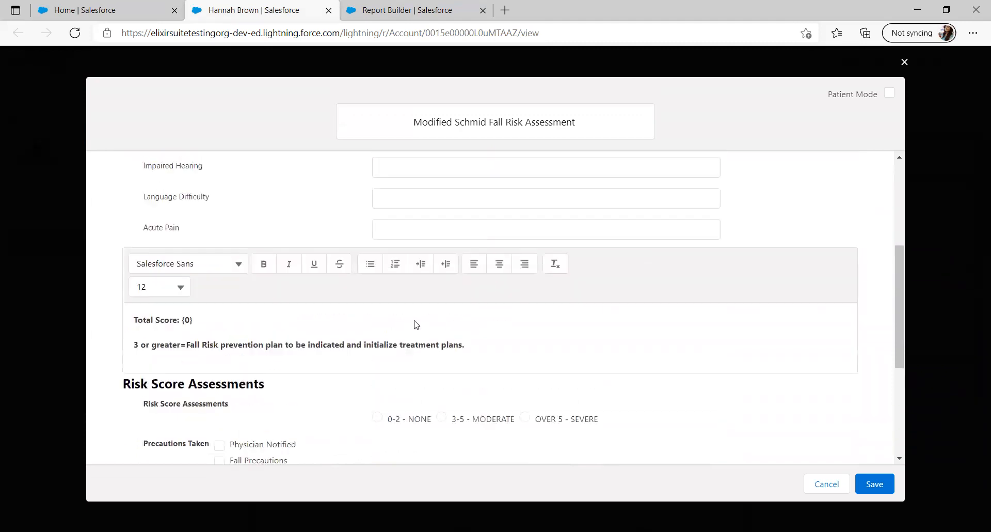
scroll(416, 324, "up", 4)
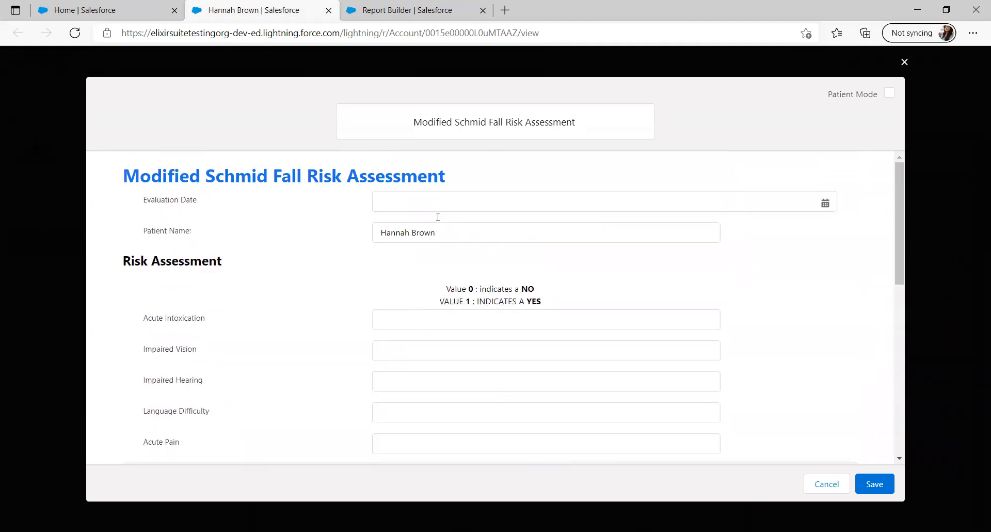
scroll(442, 267, "down", 2)
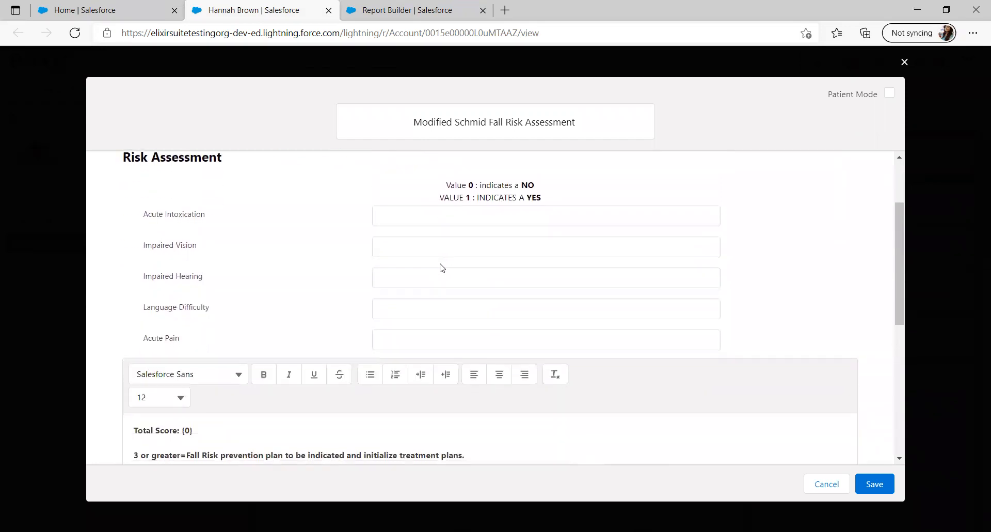
- Enter 2 for Acute Intoxication, 3 for Impaired Vision, 4 for Impaired Hearing, 5 for Language Difficulty and 6 for Acute Pain
scroll(441, 267, "down", 1)
left_click(445, 194)
type("2")
left_click(436, 225)
type("3")
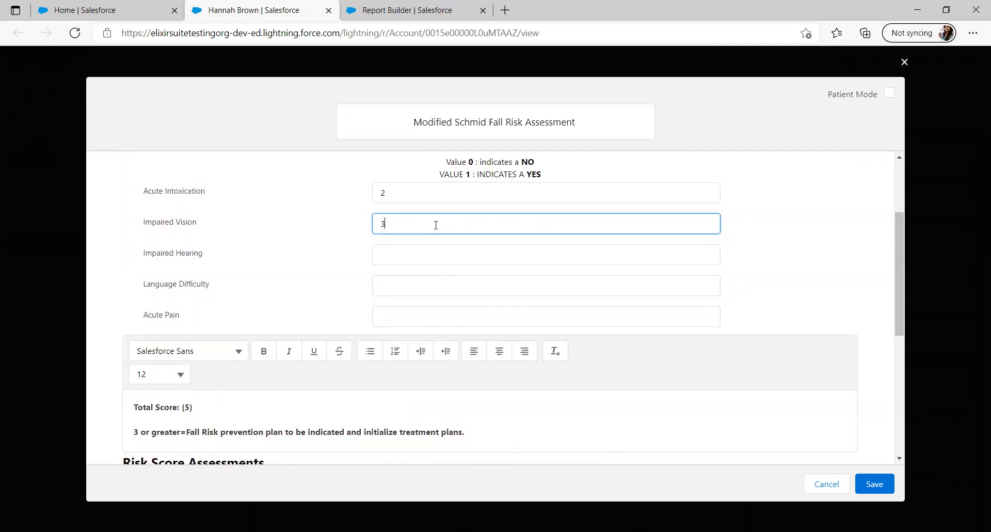
left_click(422, 255)
type("4")
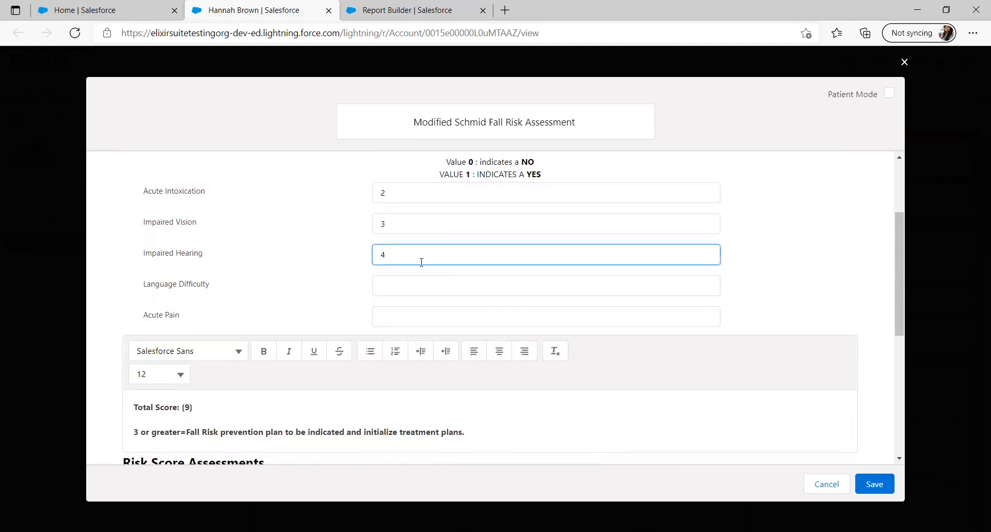
left_click(416, 286)
type("5")
left_click(407, 322)
type("6")
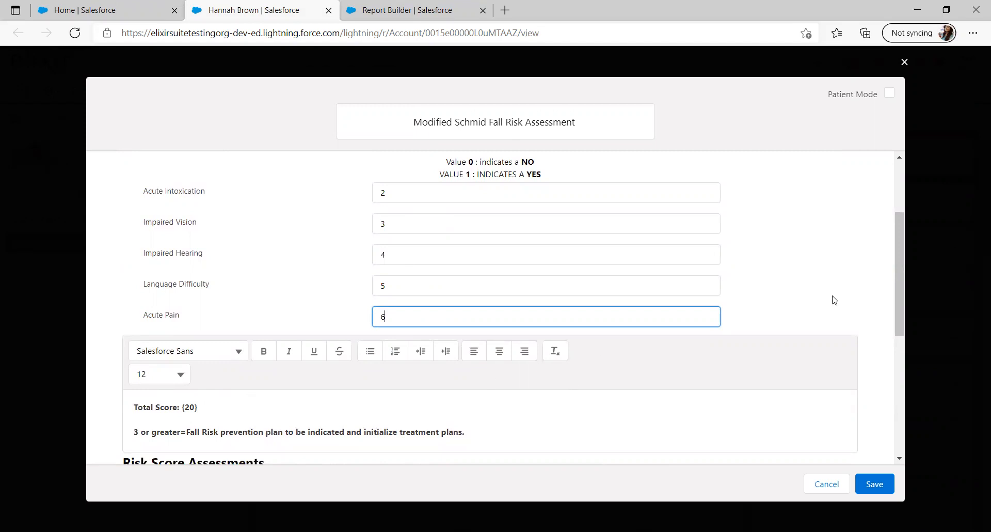
- Review the risk score choices, precautions, notes and legal documents upload, and cancel the patient's form without saving
left_click_drag(900, 266, 907, 370)
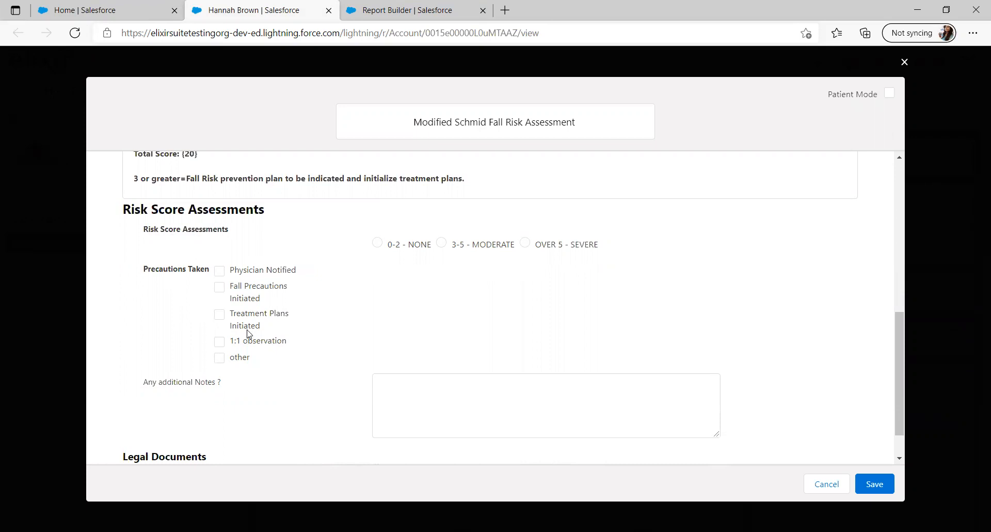
scroll(274, 337, "down", 1)
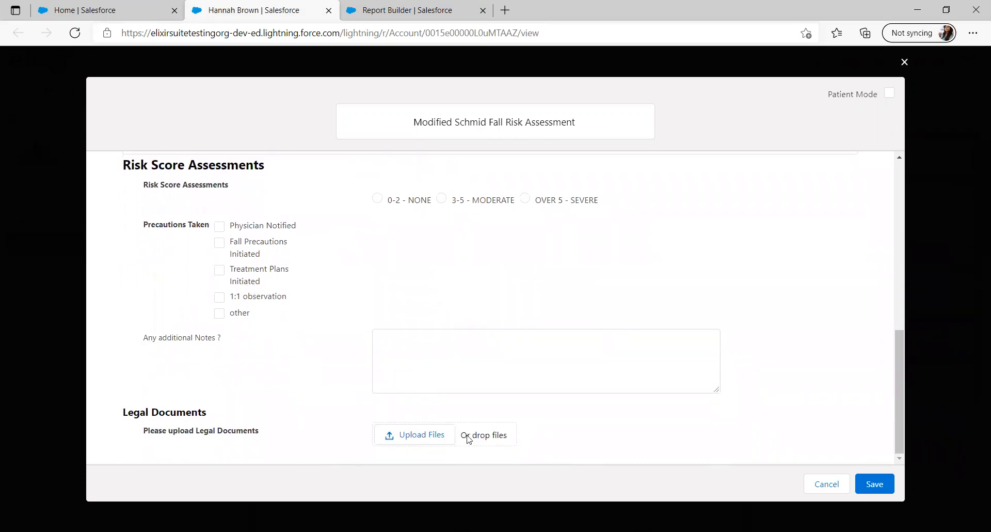
left_click(825, 485)
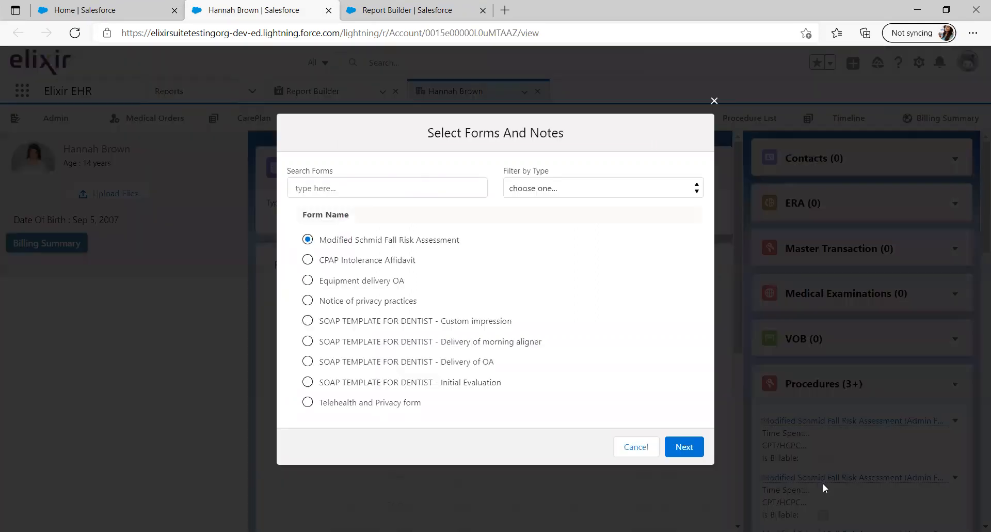